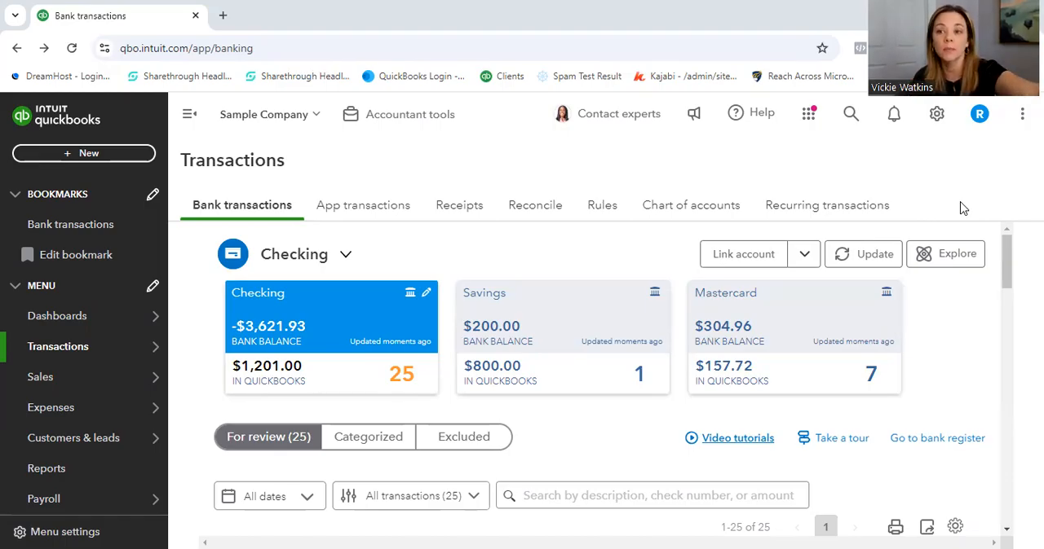
key("ctrl+shift+a")
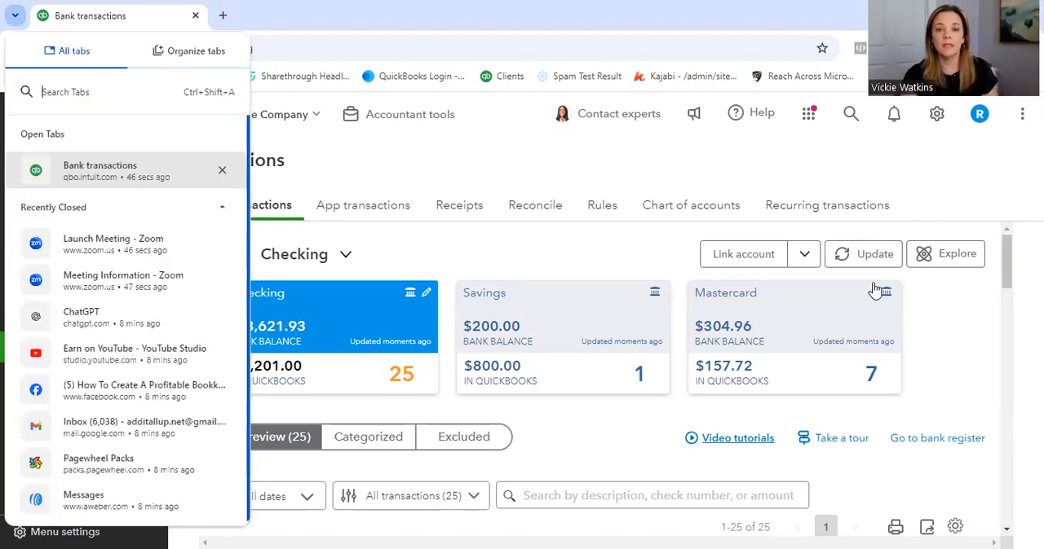
key("Escape")
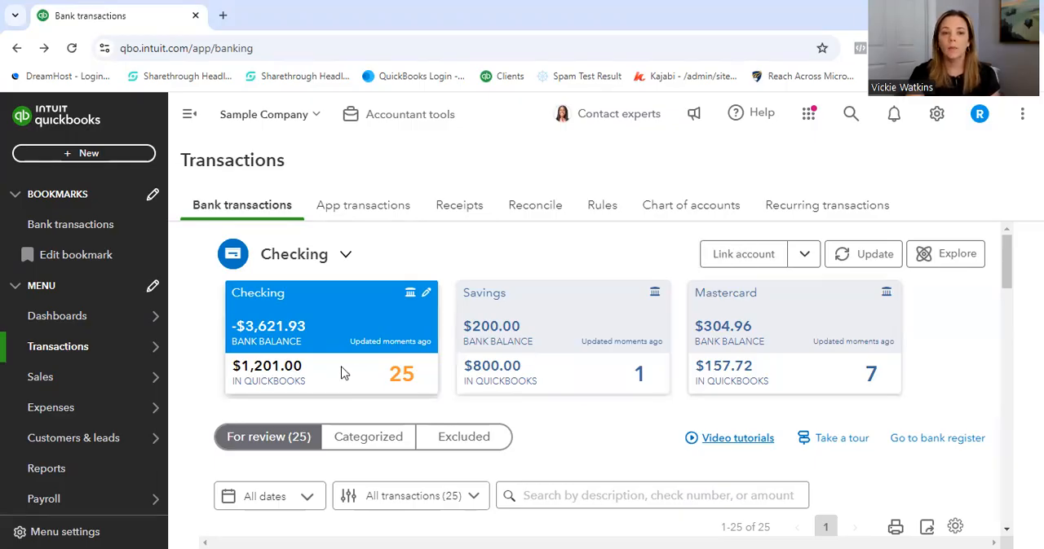
mouse_move(98, 357)
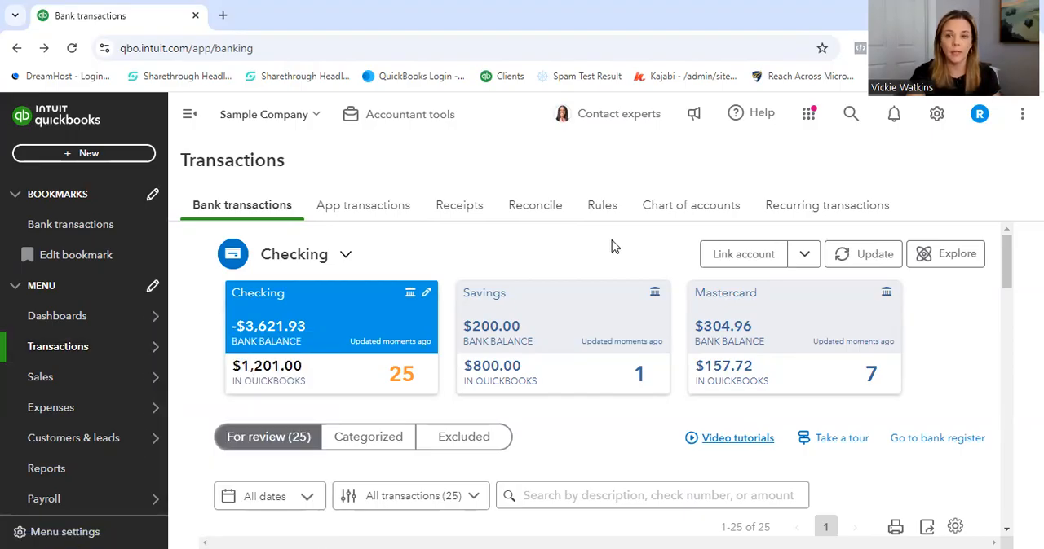
- Look over the banks available for connecting an account, return to the bank transactions, and view the other account-linking options
left_click(740, 256)
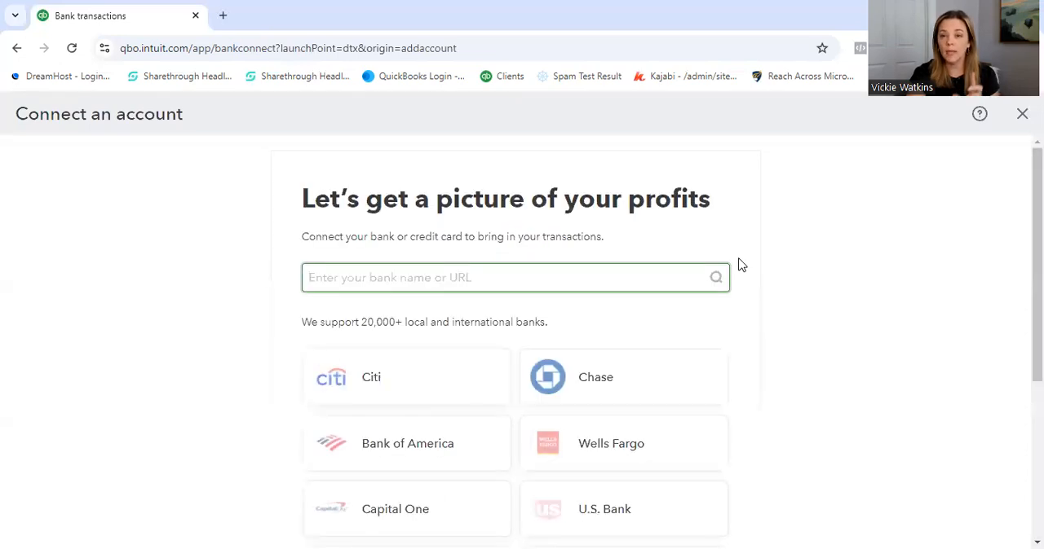
scroll(515, 339, "down", 2)
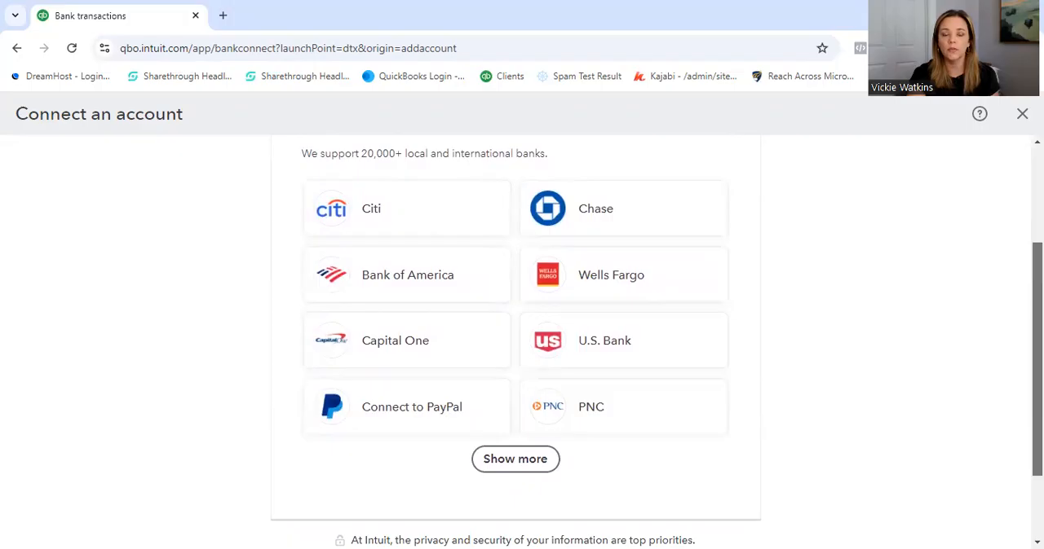
scroll(516, 340, "up", 1)
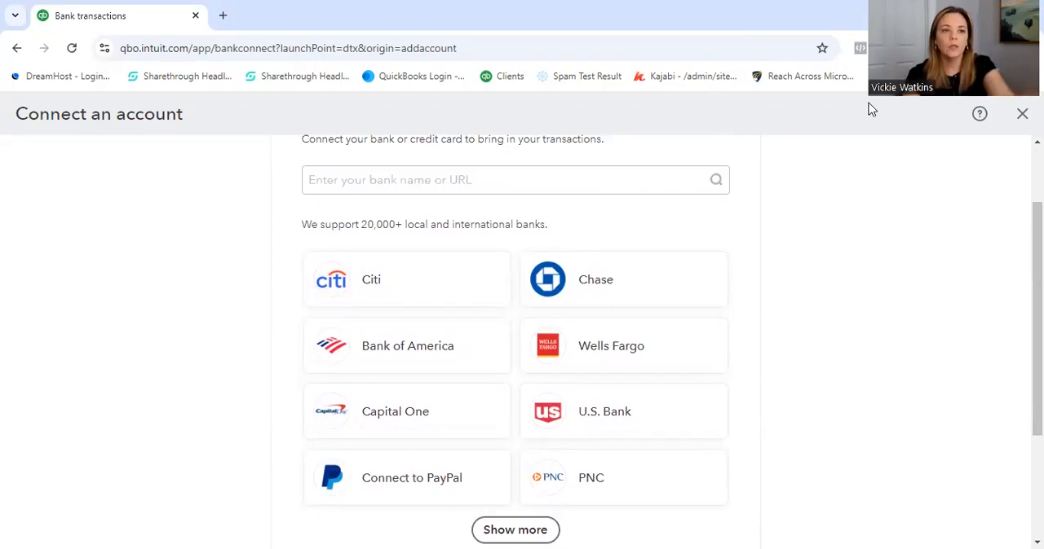
left_click(18, 49)
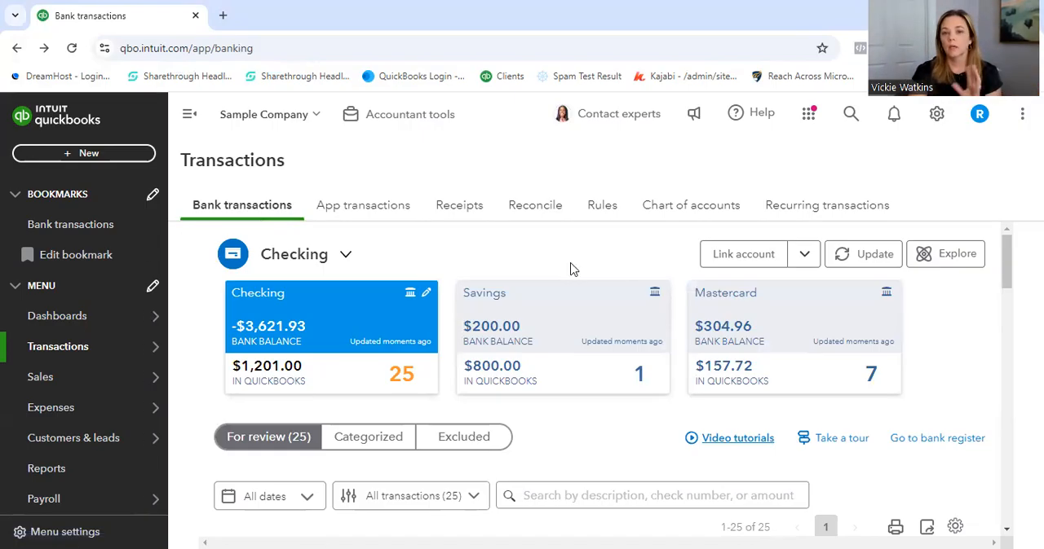
left_click(804, 254)
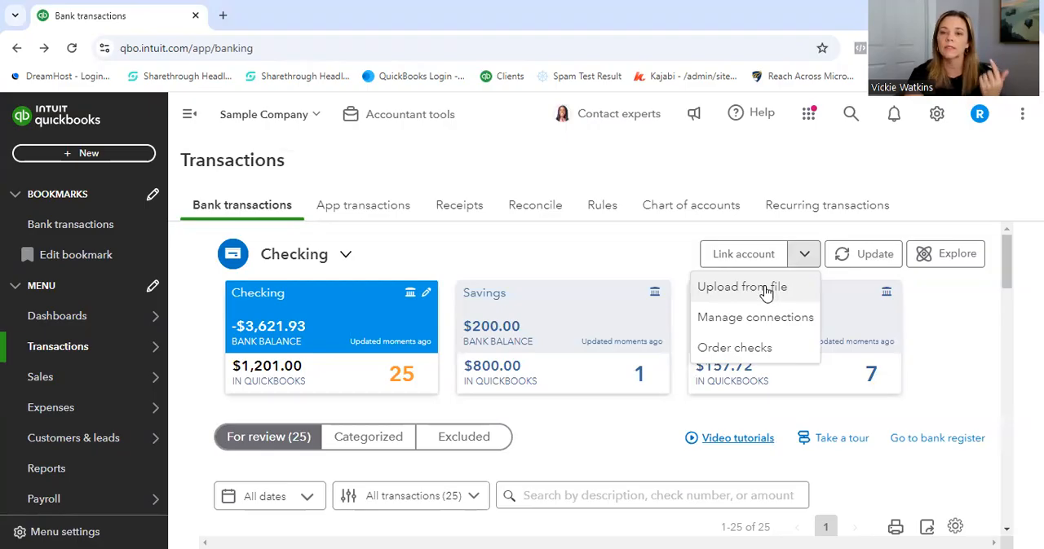
left_click(673, 259)
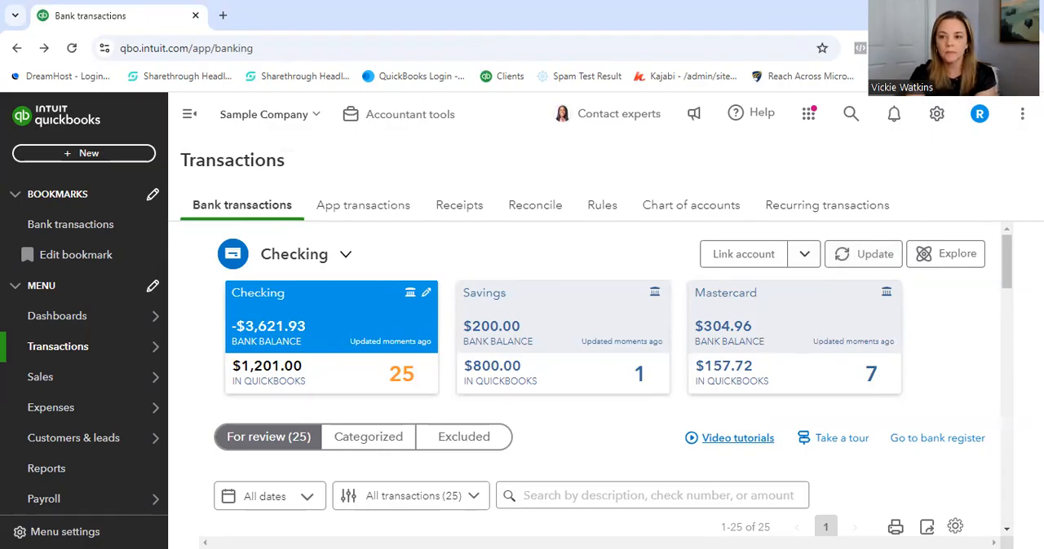
- Search the for-review checking transactions for the amount 55.00 and clear the search
left_click_drag(1005, 255, 1006, 296)
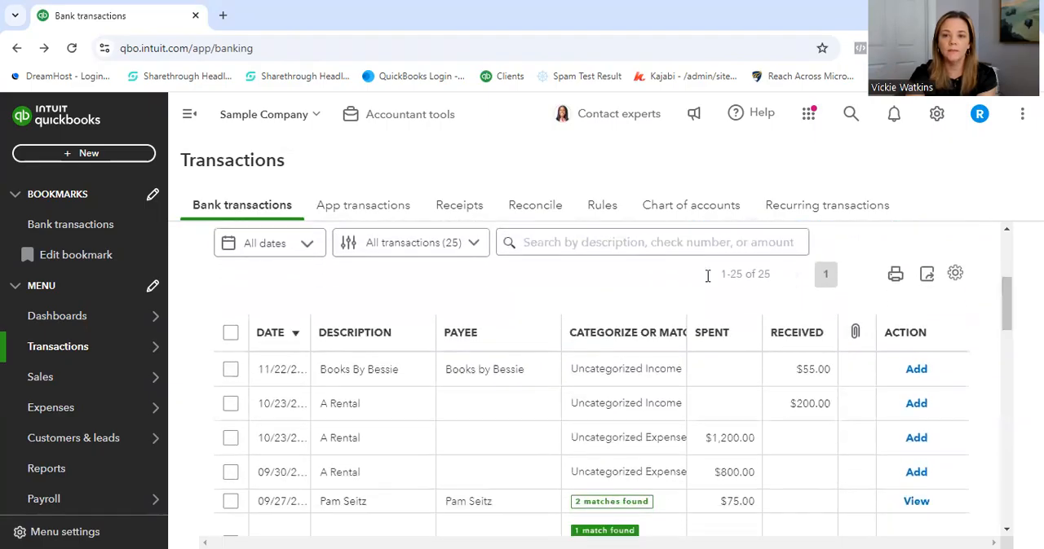
left_click(565, 242)
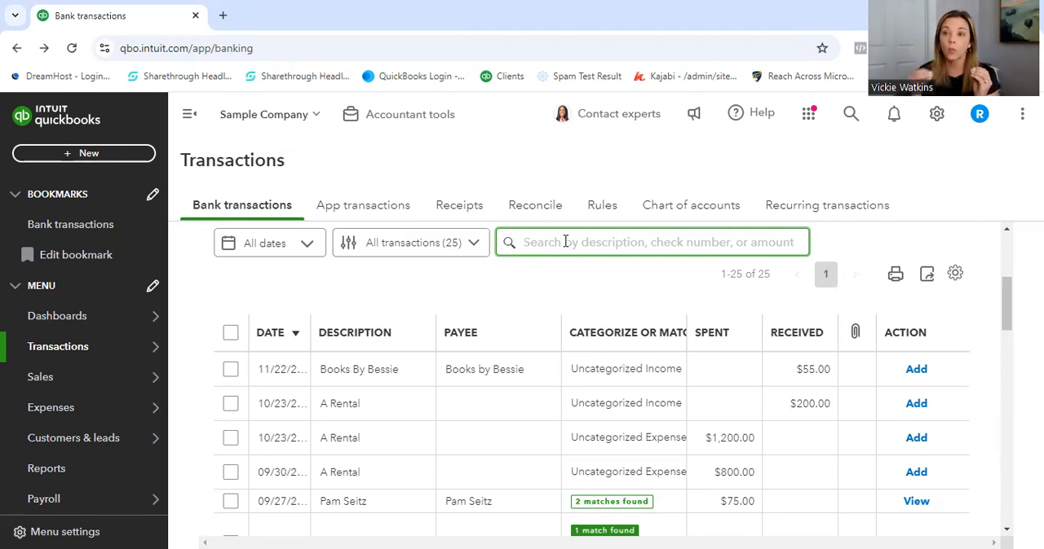
type("55.00")
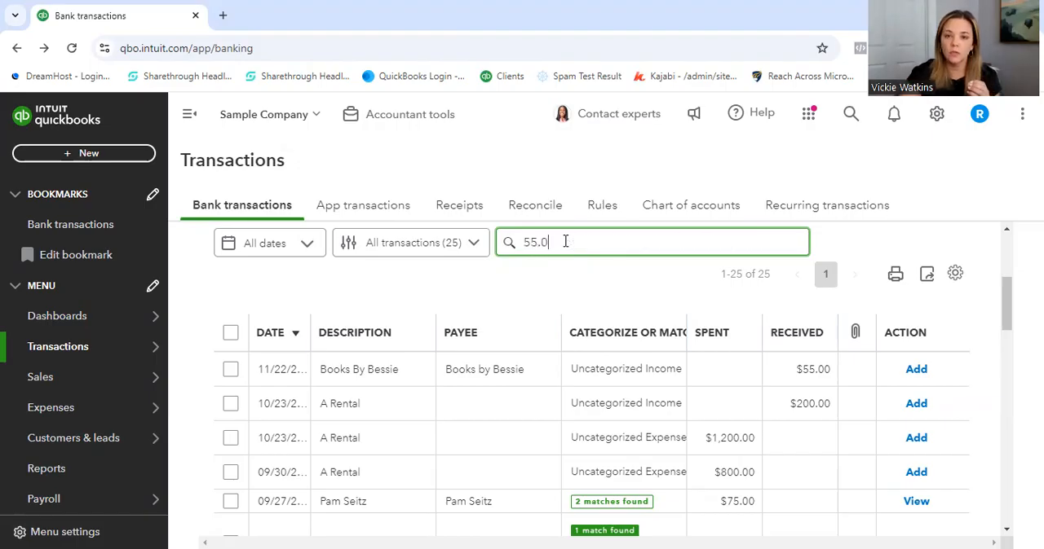
left_click(515, 242)
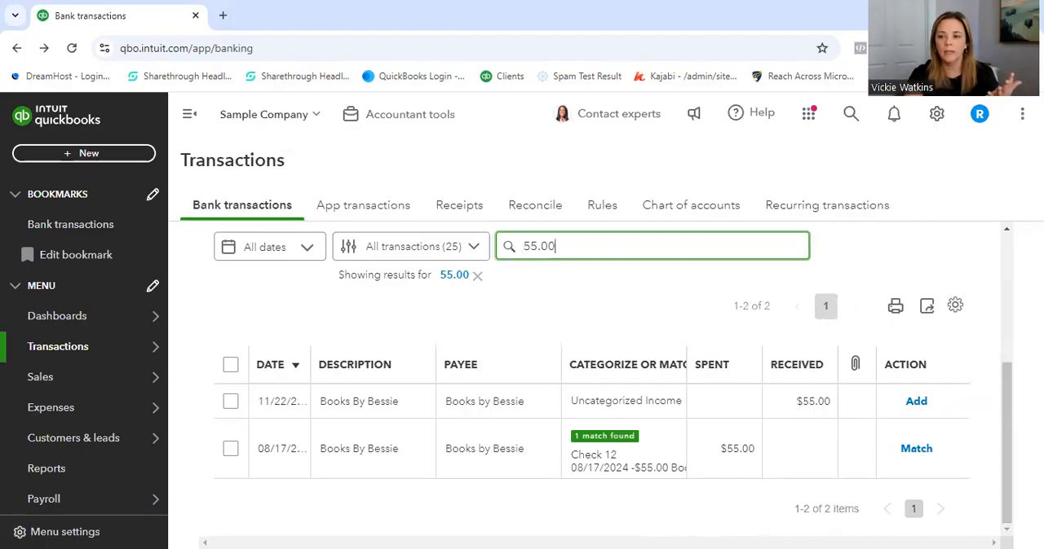
left_click_drag(1007, 379, 1007, 400)
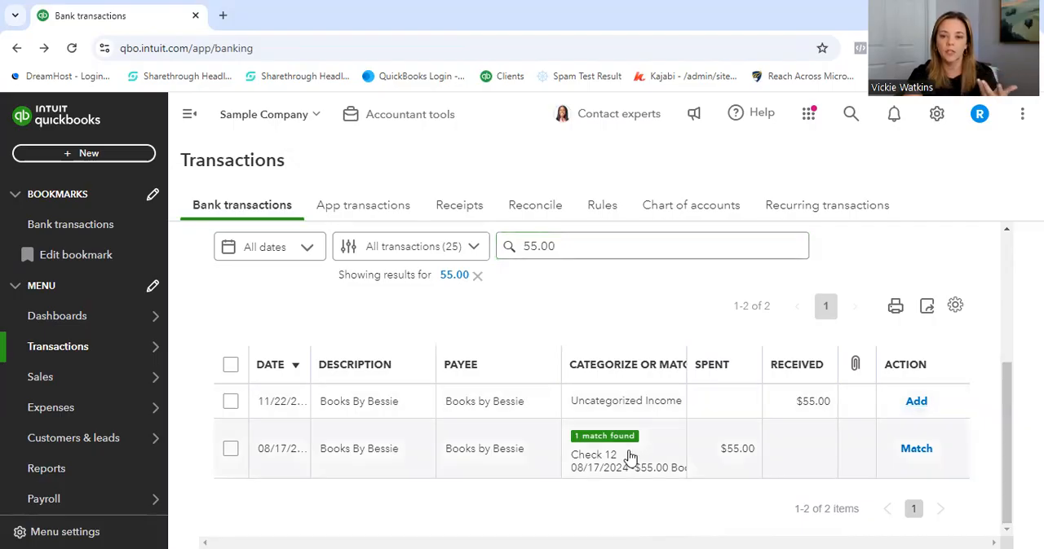
left_click_drag(560, 240, 439, 240)
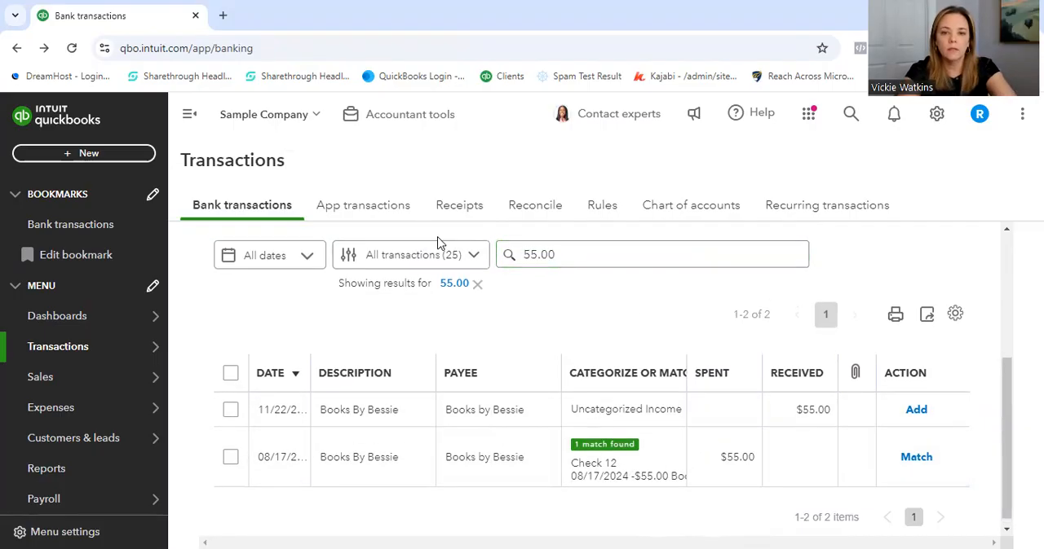
left_click(477, 284)
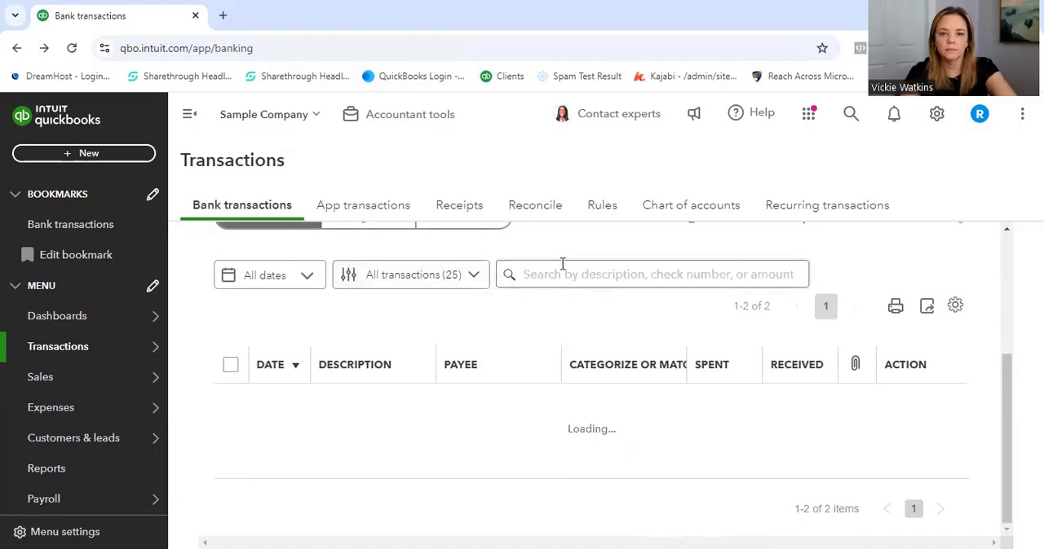
- Search the for-review transactions for "Bessie", look over the matching rows, and clear the search
left_click(558, 256)
type("Bessie")
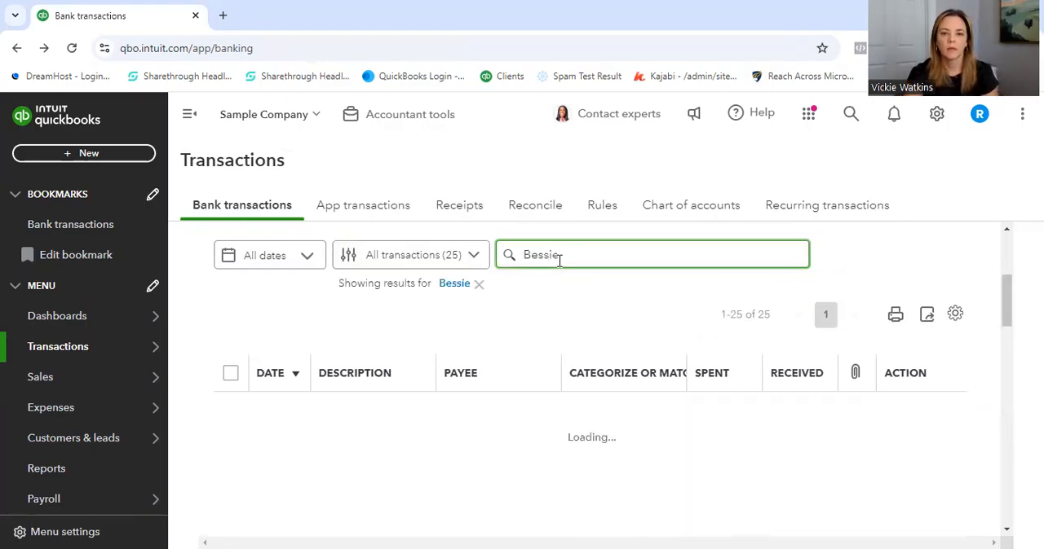
left_click_drag(1006, 371, 1006, 401)
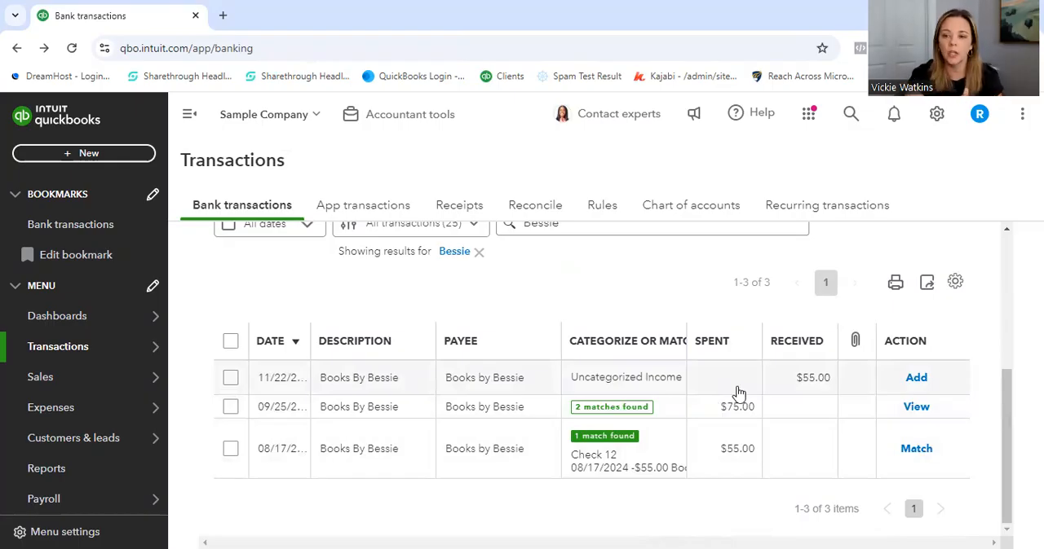
left_click_drag(1004, 484, 1009, 393)
left_click(606, 405)
left_click_drag(585, 405, 473, 396)
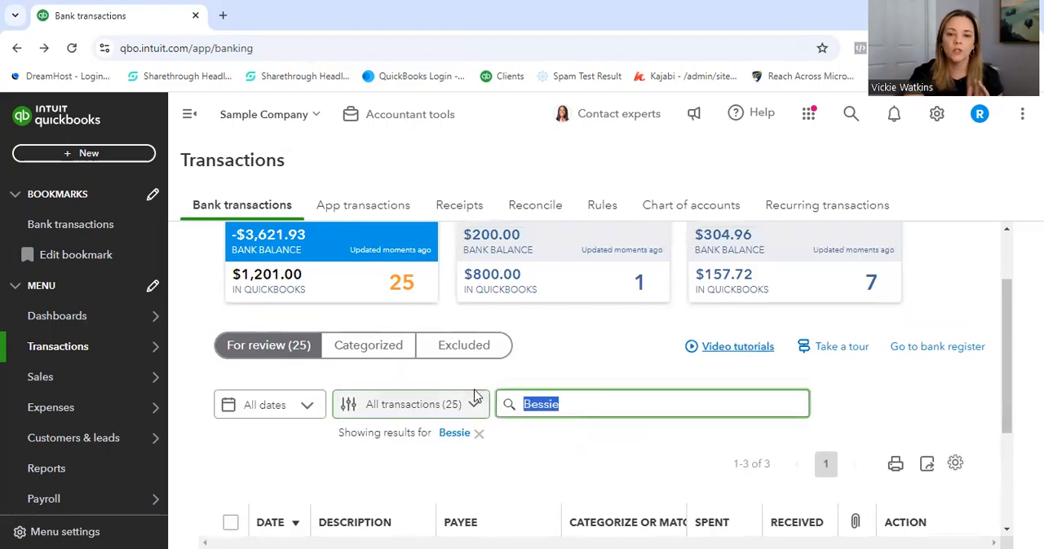
left_click(480, 436)
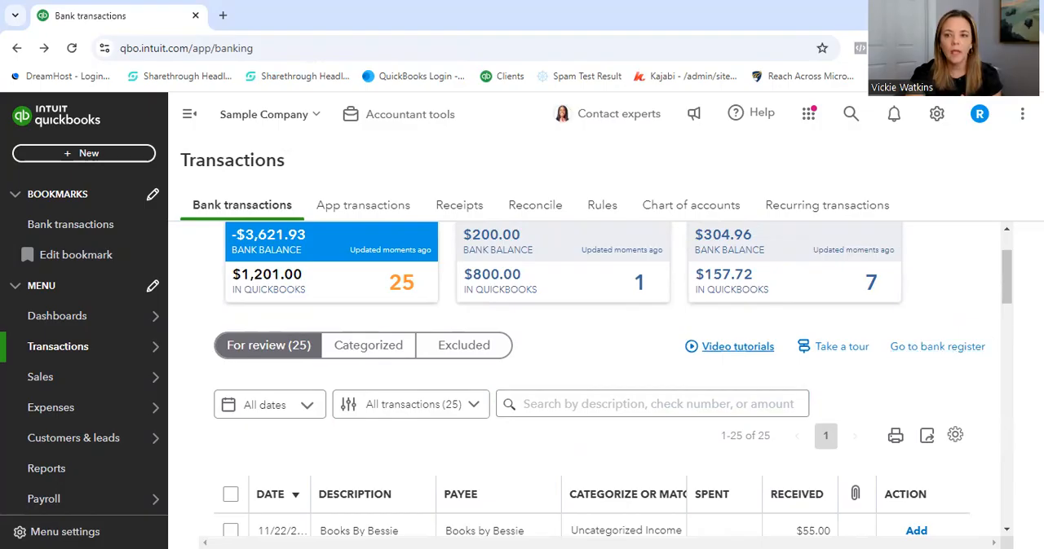
- Turn off the automatic adding of new vendors in the transaction table's settings
left_click_drag(1011, 284, 1011, 320)
left_click(952, 274)
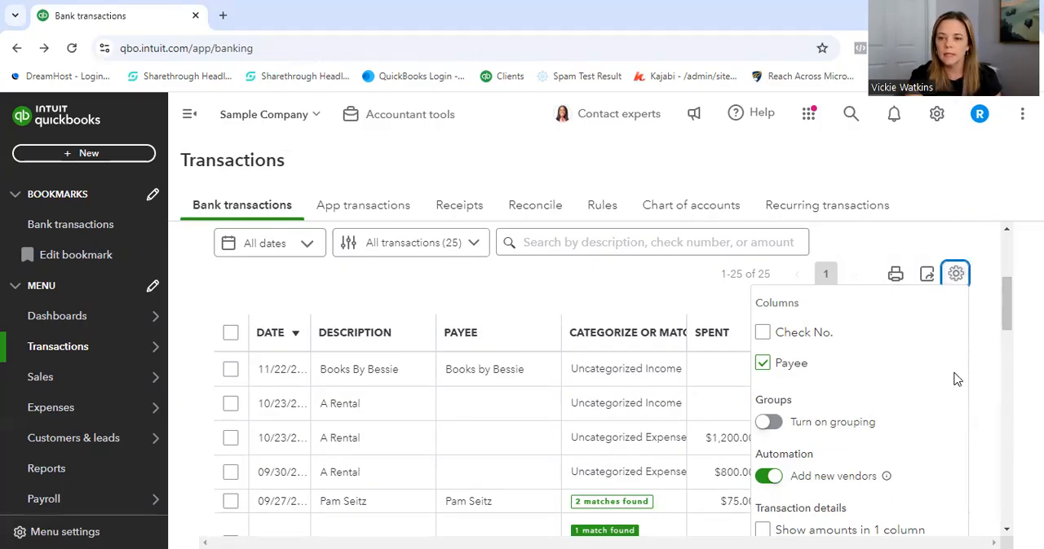
scroll(957, 379, "down", 2)
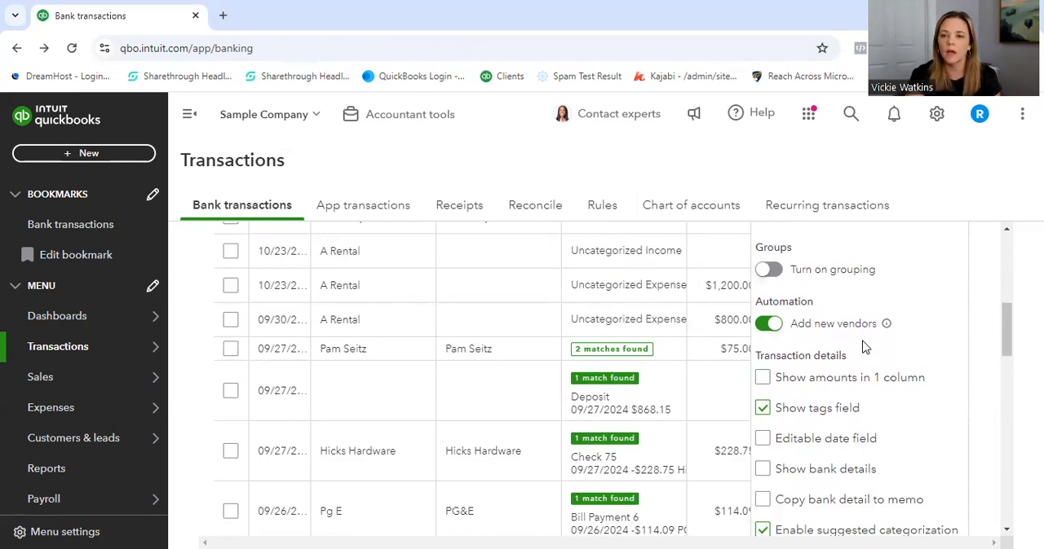
scroll(864, 347, "down", 1)
left_click(767, 297)
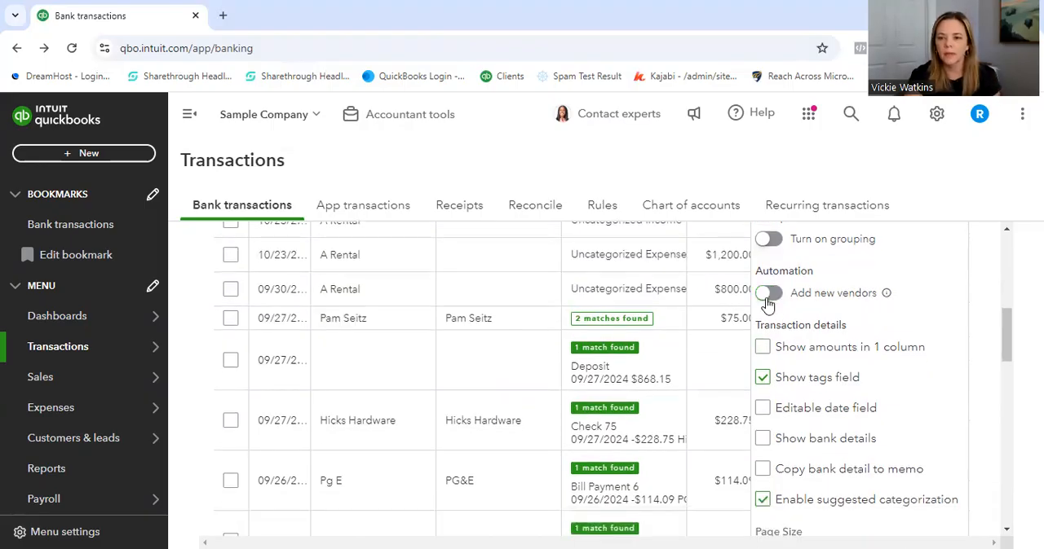
- Compare the descriptions with bank details shown and hidden, leave Show bank details enabled, and close the table settings
scroll(766, 304, "down", 3)
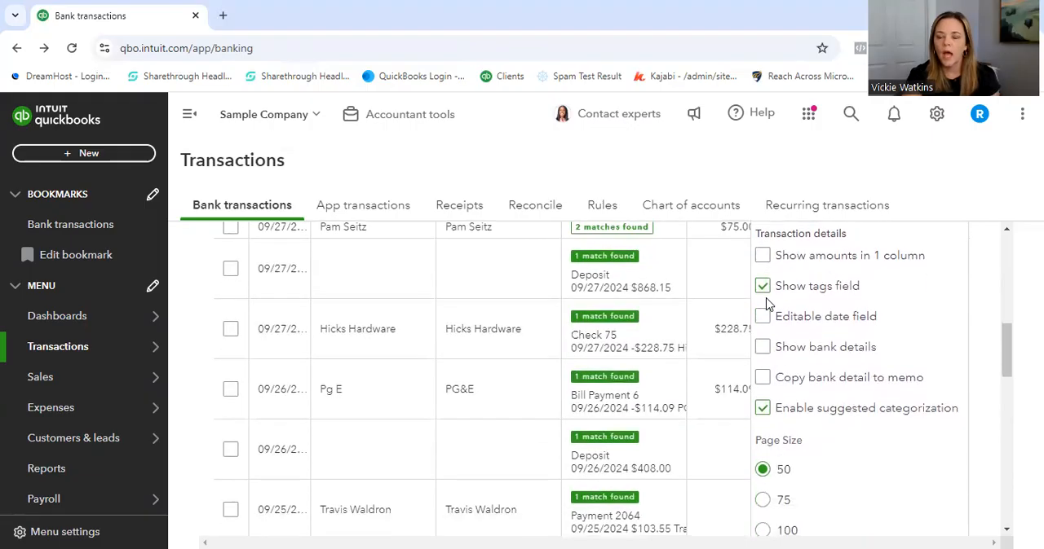
left_click(762, 347)
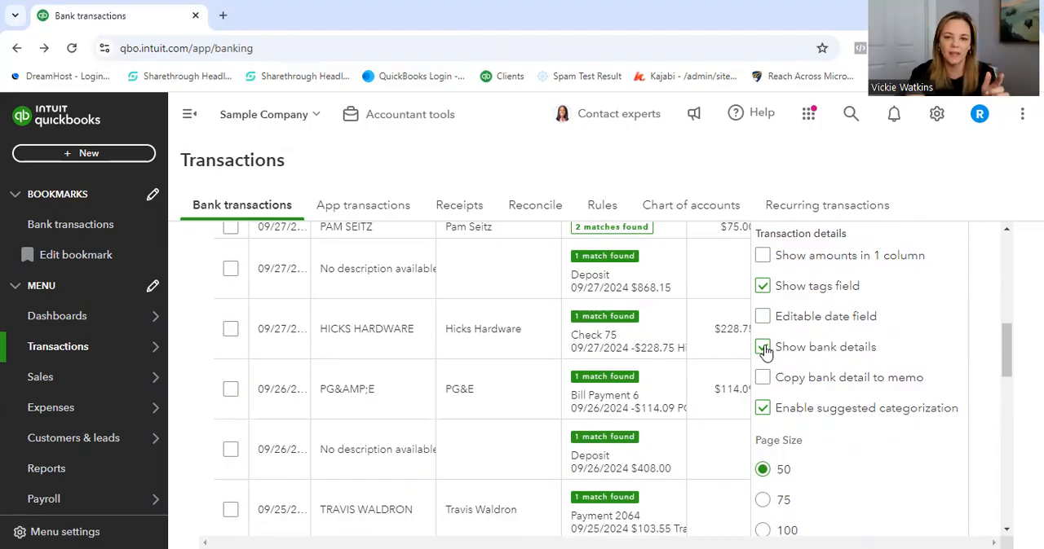
left_click(762, 347)
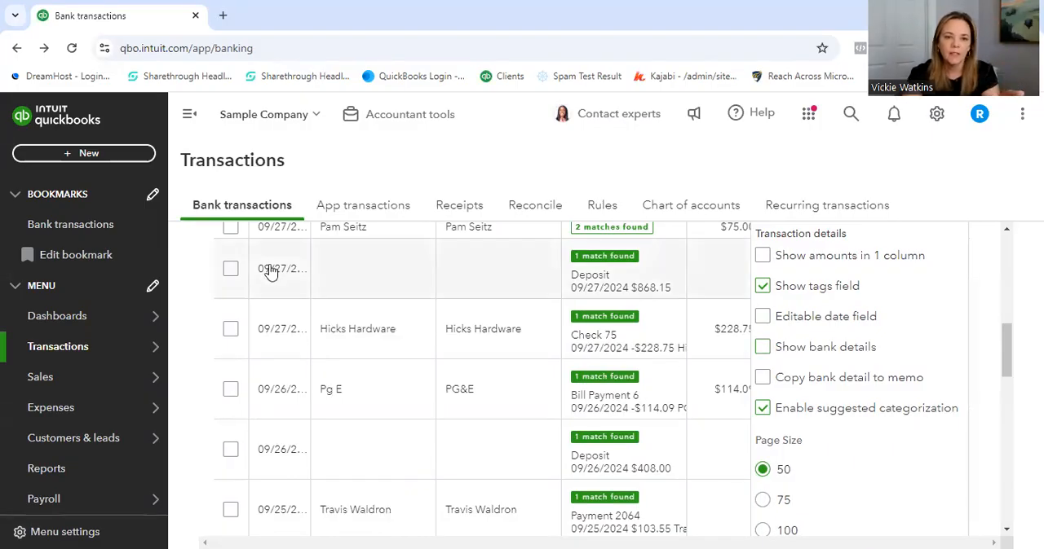
left_click(762, 349)
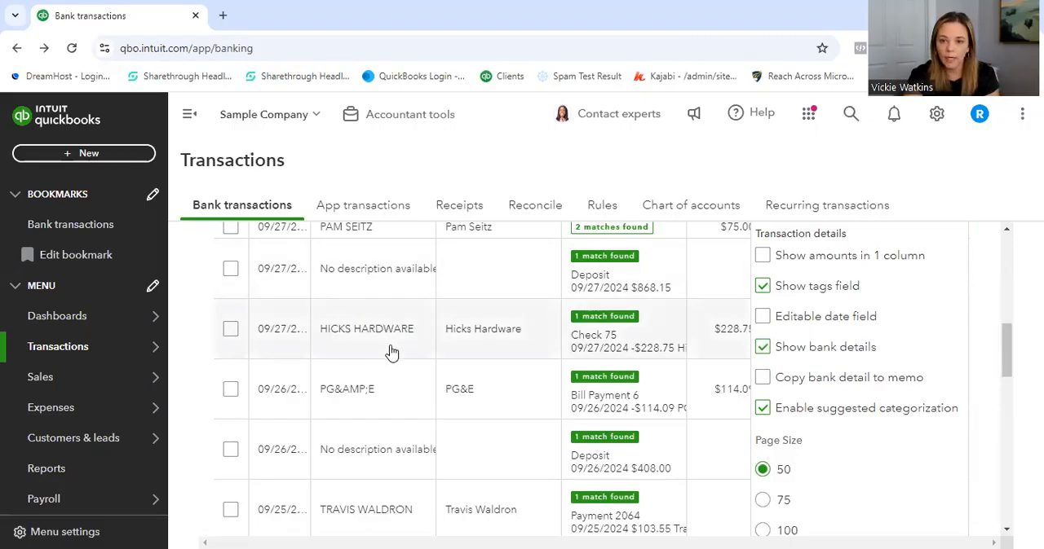
left_click(763, 349)
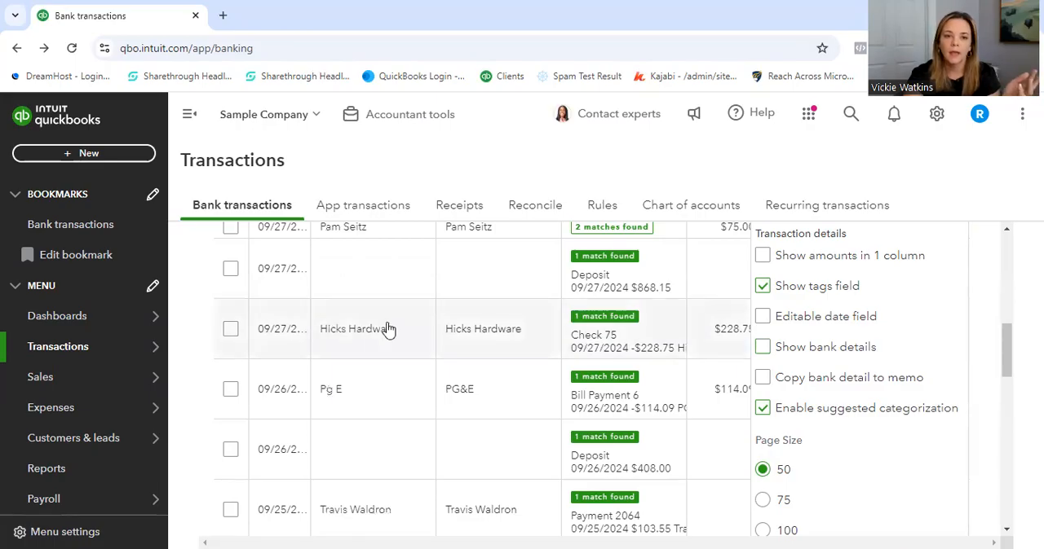
left_click(761, 350)
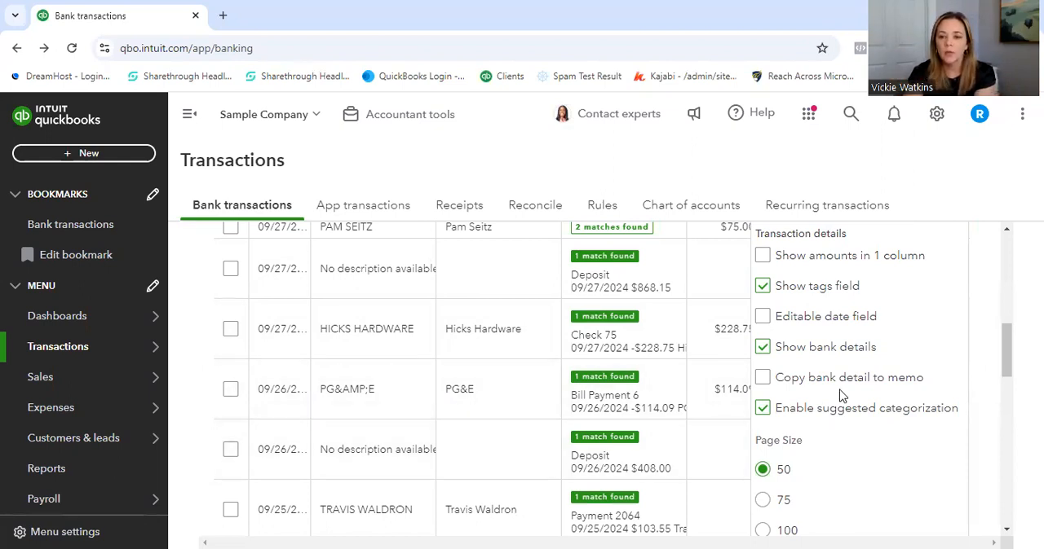
scroll(835, 391, "down", 3)
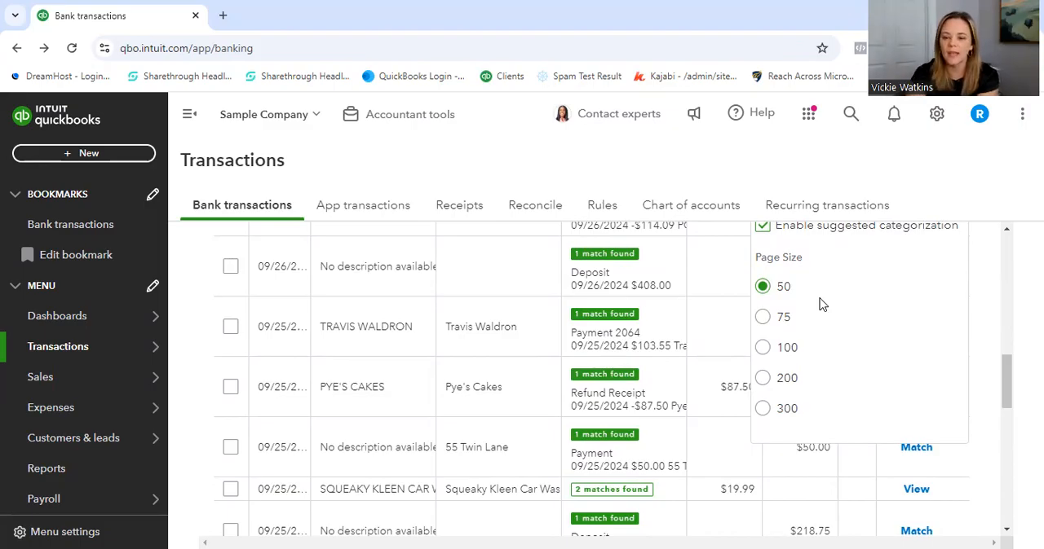
scroll(822, 304, "up", 4)
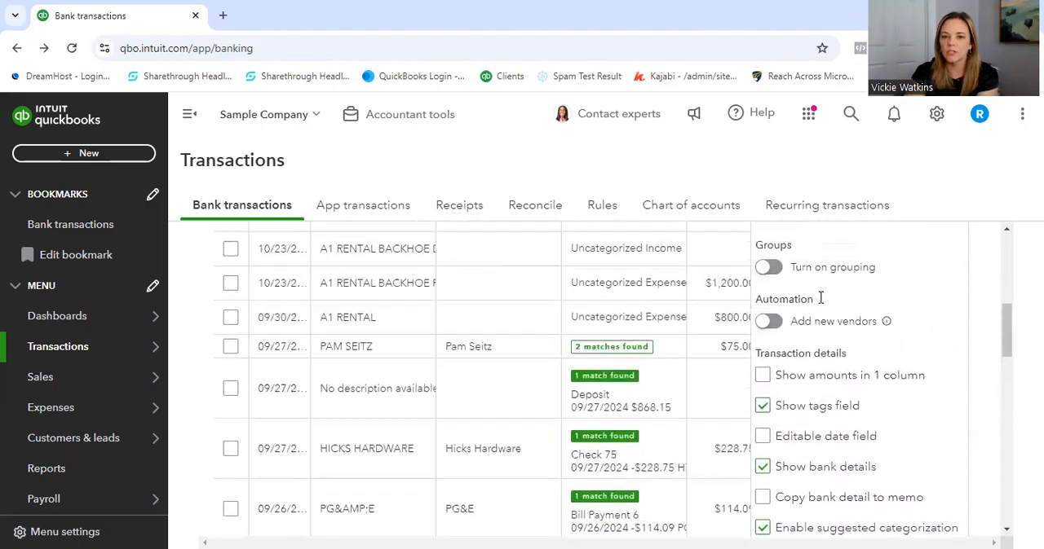
scroll(820, 299, "up", 2)
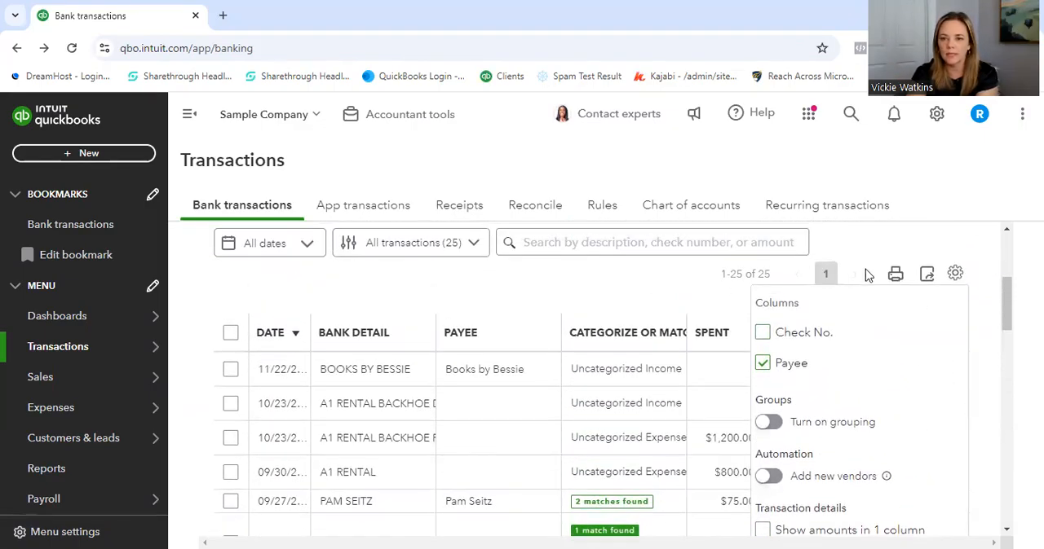
left_click(955, 275)
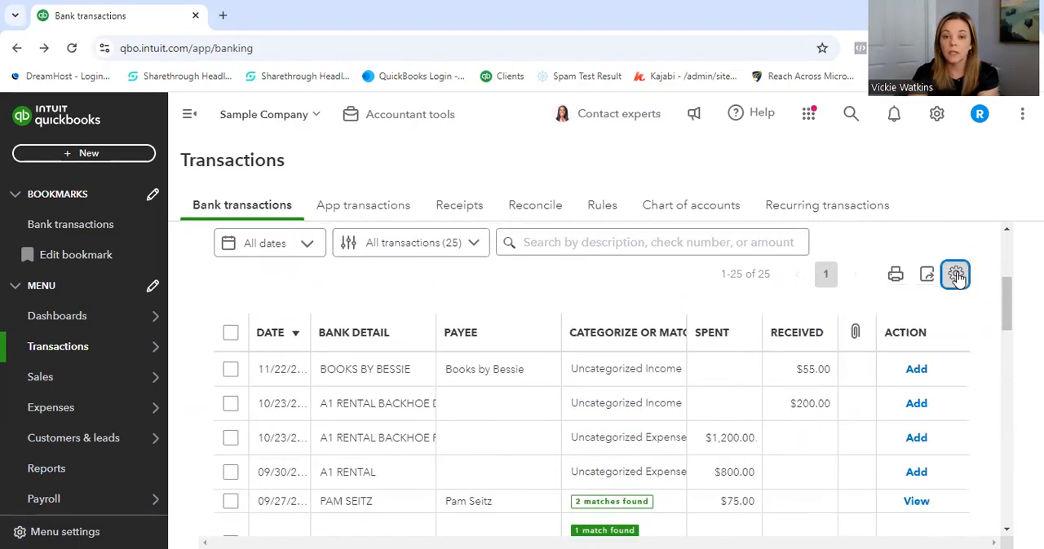
- Exclude the $55.00 Books by Bessie transaction from the for-review list
mouse_move(1003, 304)
left_mouse_down()
mouse_move(1005, 284)
mouse_move(1003, 302)
left_mouse_up()
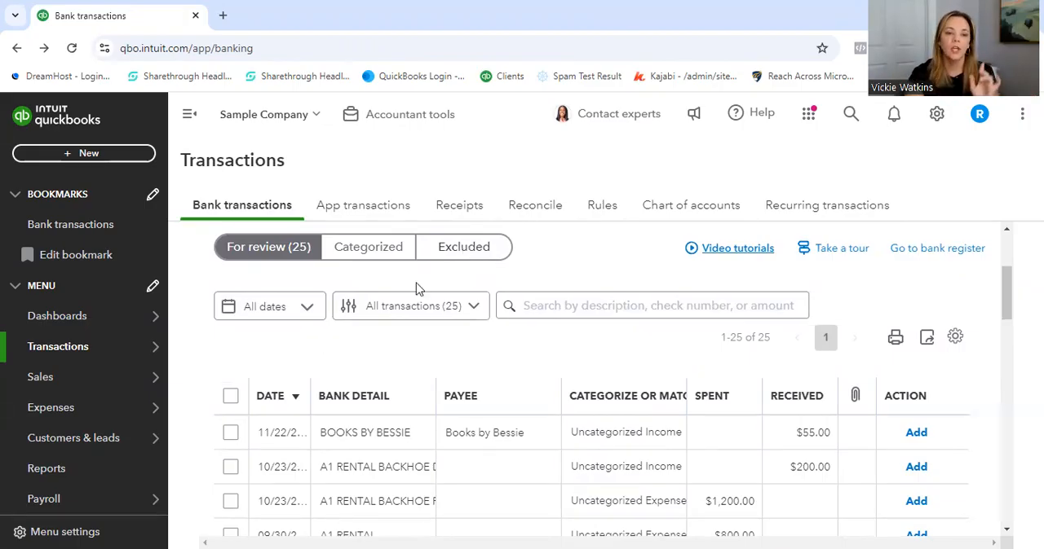
left_click(231, 433)
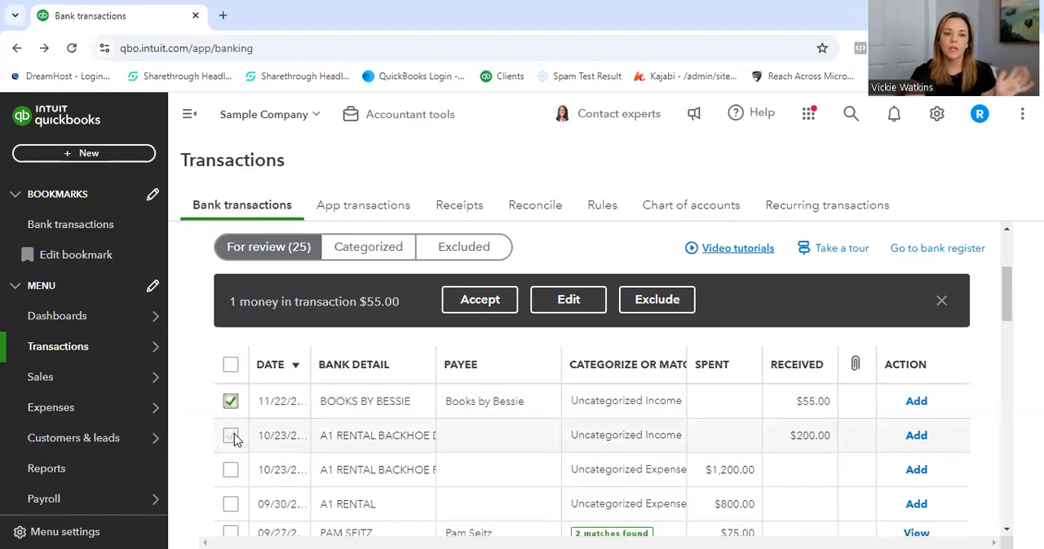
left_click(657, 300)
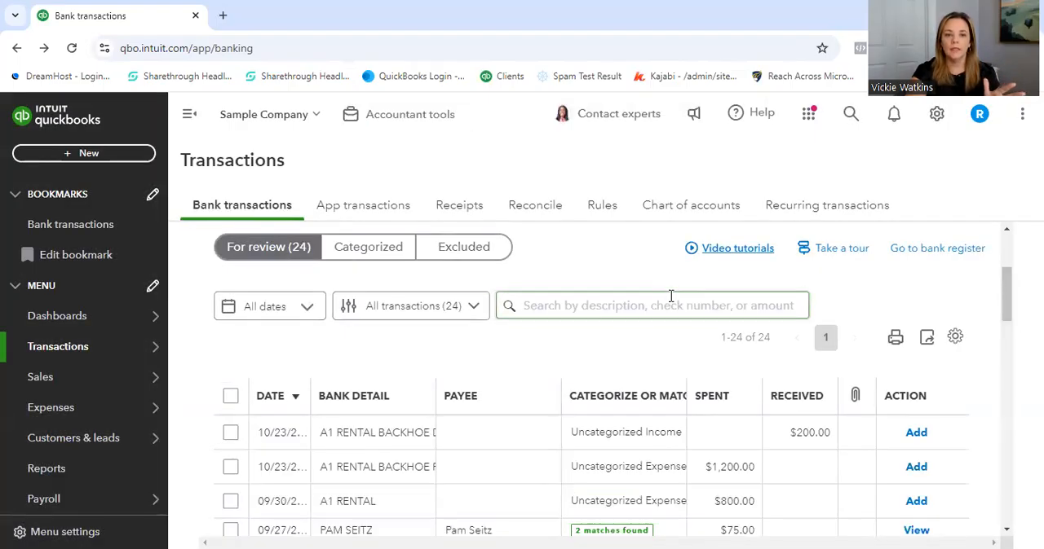
- Look over the excluded transactions and return to the for-review list
left_click(455, 257)
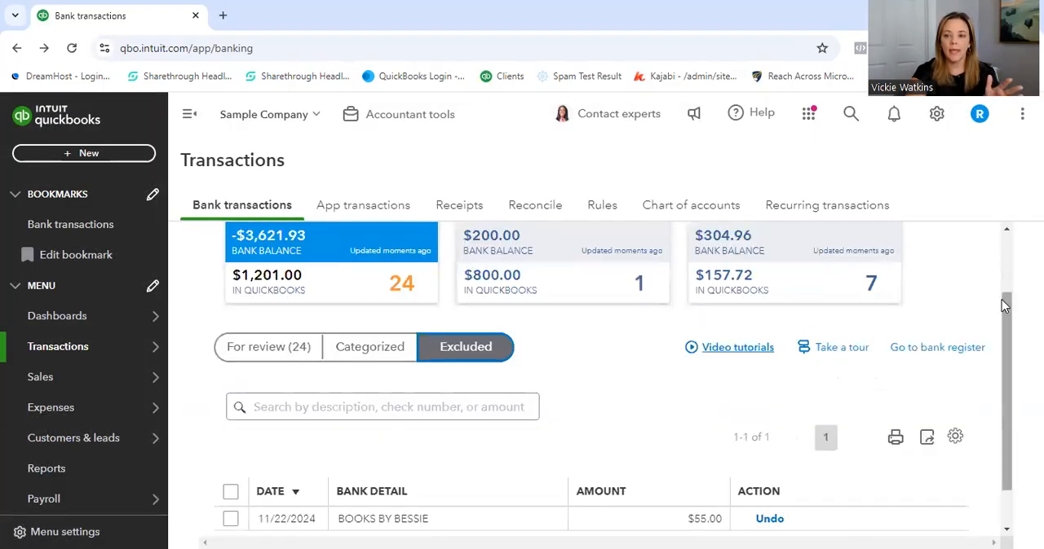
scroll(1001, 299, "down", 1)
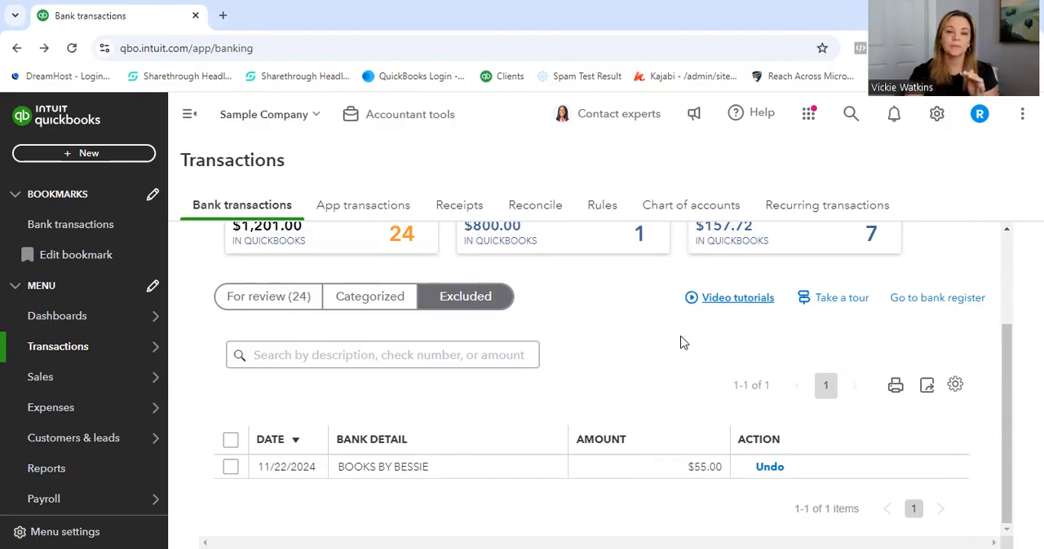
left_click(282, 299)
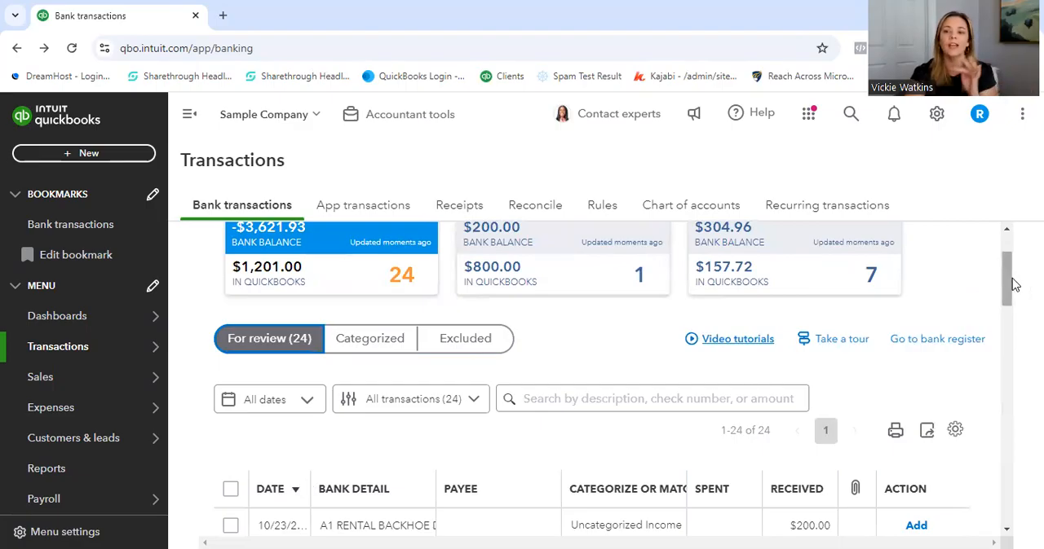
- Sort the for-review transactions by payee in descending order and slightly widen the Bank Detail column
left_click_drag(1008, 280, 1009, 310)
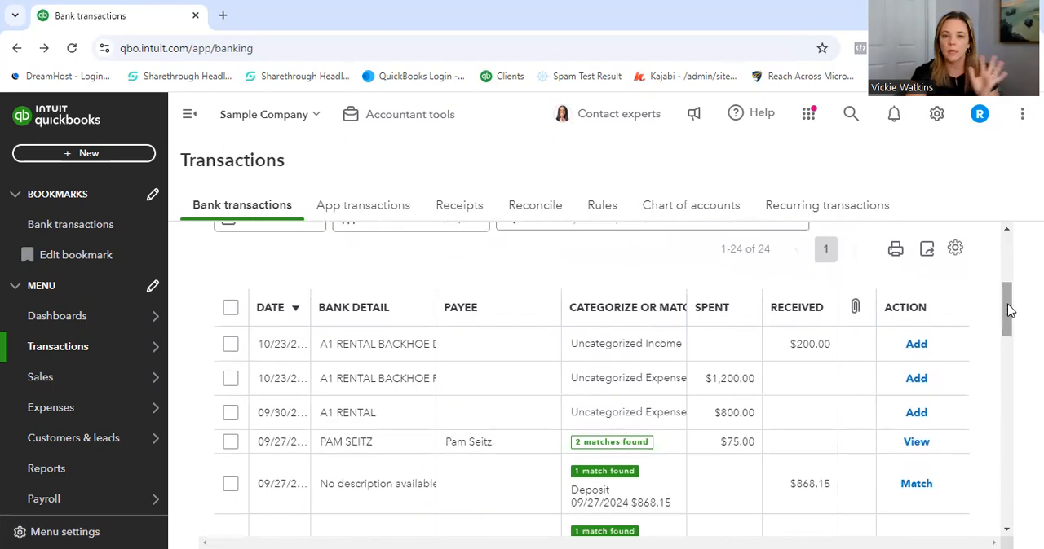
left_click(438, 308)
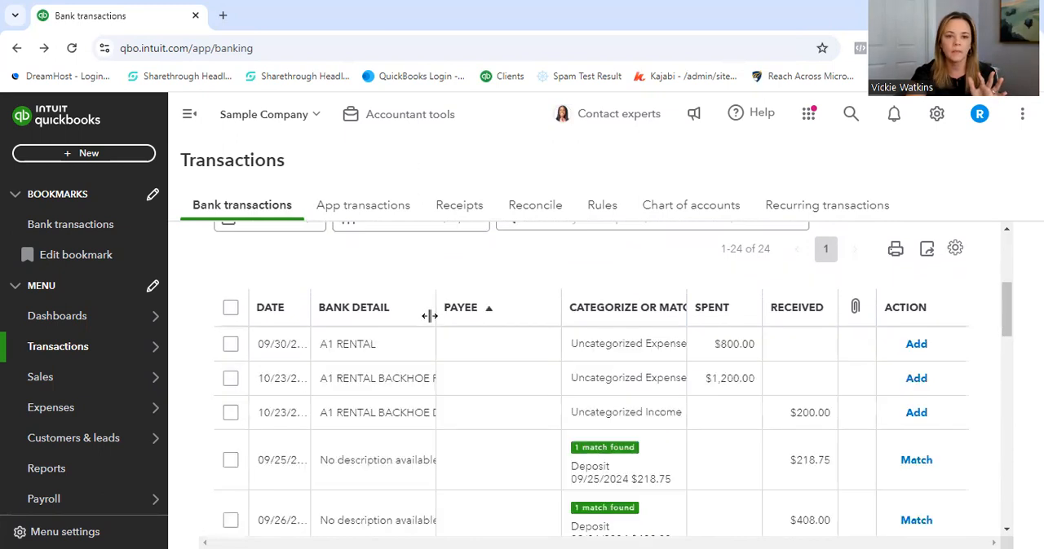
left_click(437, 310)
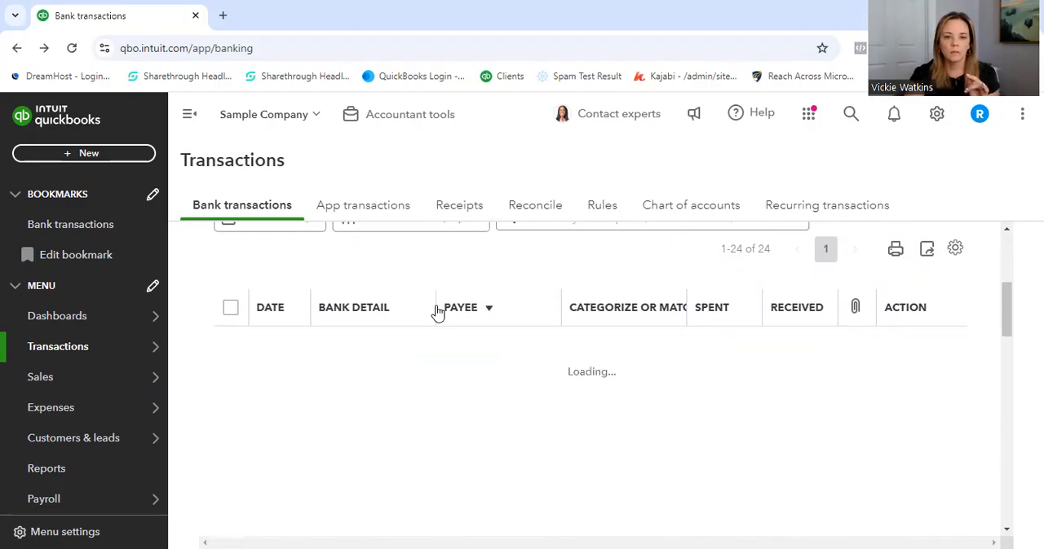
left_click_drag(434, 298, 448, 298)
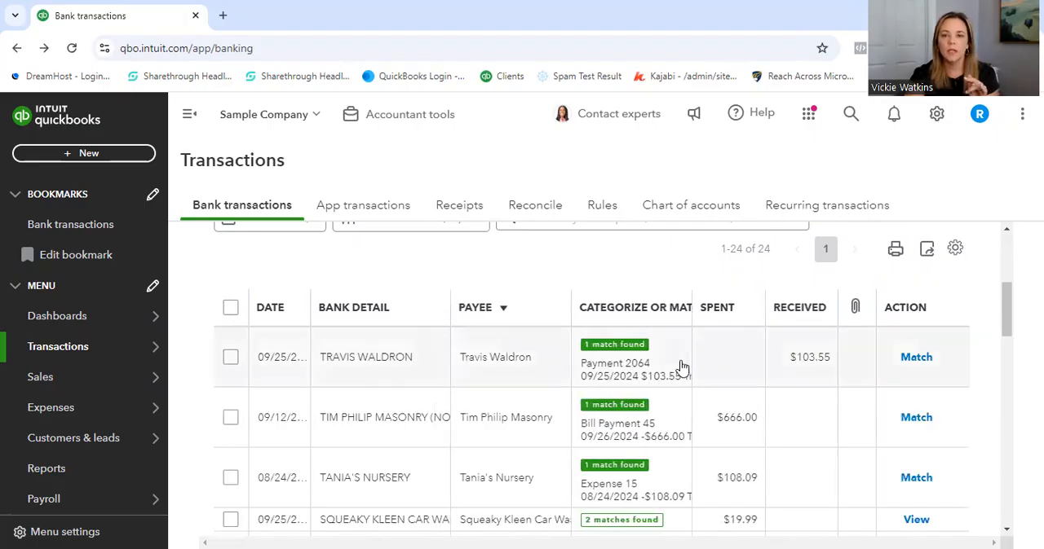
- View the suggested match for the $103.55 receipt, and expand the $200.00 A1 Rental backhoe deposit for categorizing, dismissing the transaction type tip
left_click(506, 373)
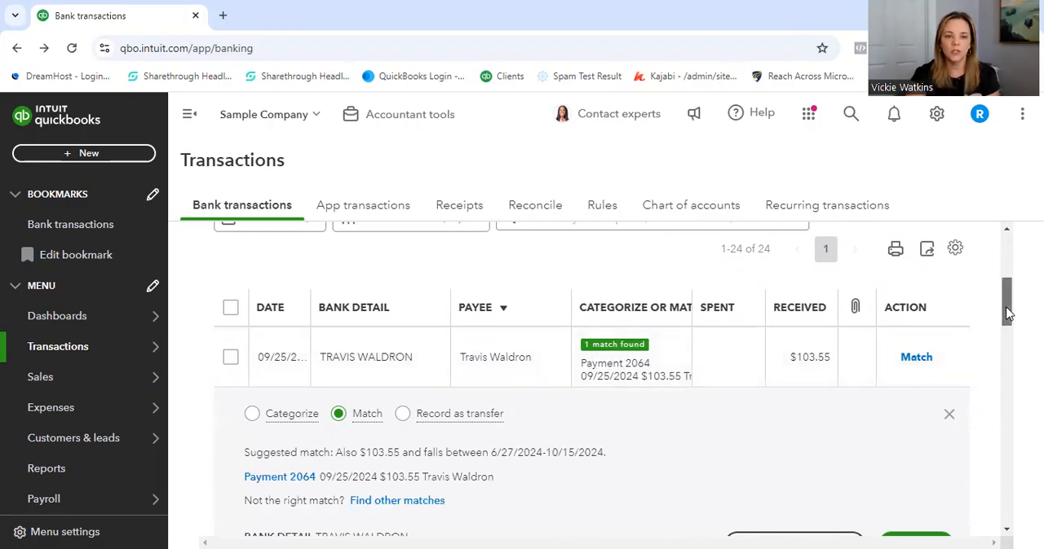
left_click_drag(1008, 313, 1007, 510)
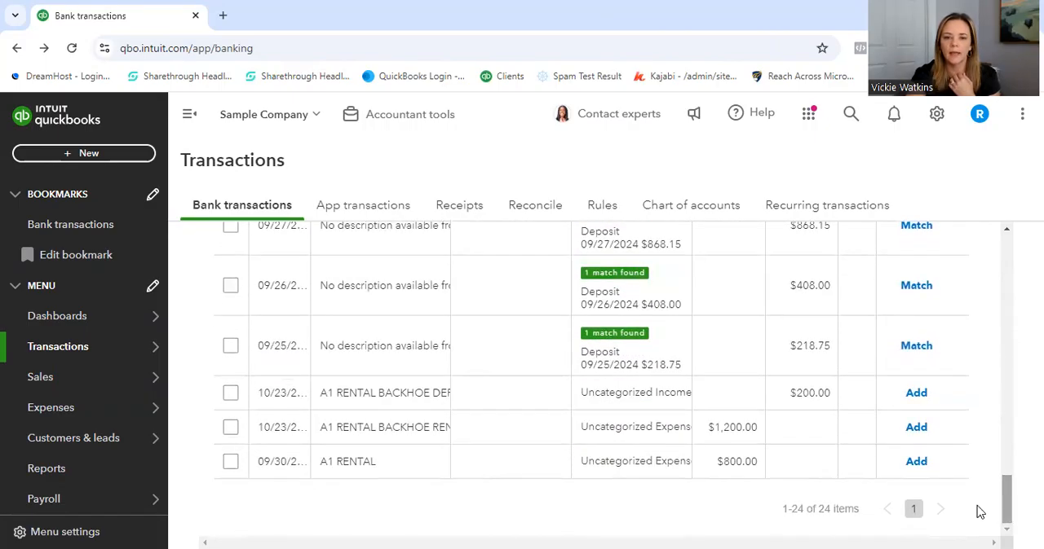
left_click(428, 397)
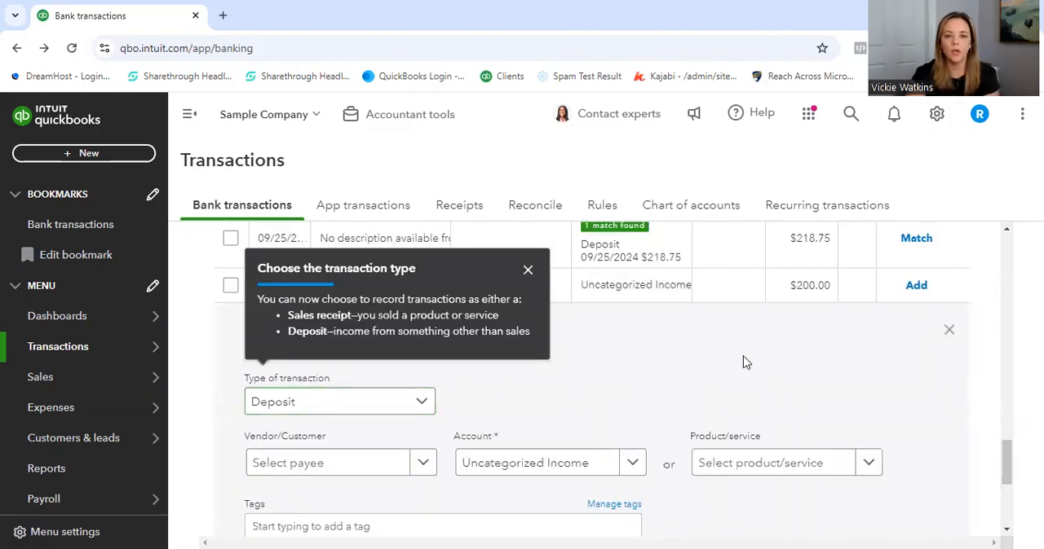
left_click(527, 271)
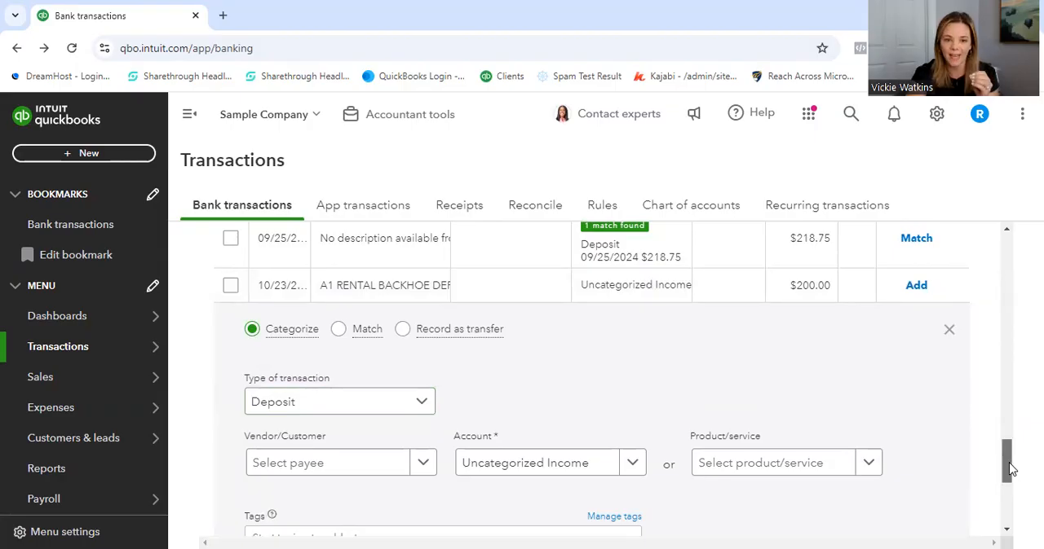
scroll(1008, 471, "down", 1)
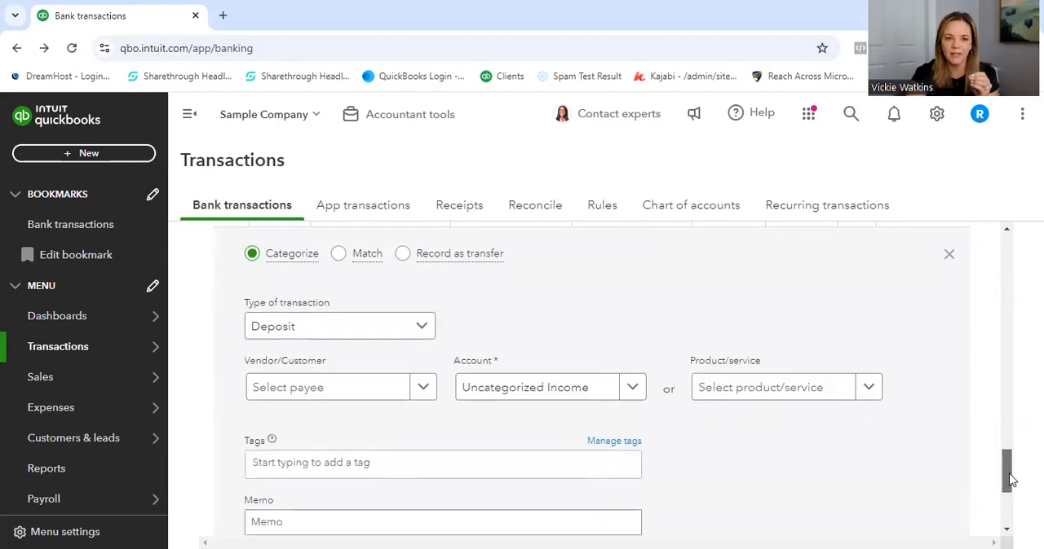
- Start adding a new customer as the deposit's payee and enter the customer's first and last name
left_click(368, 395)
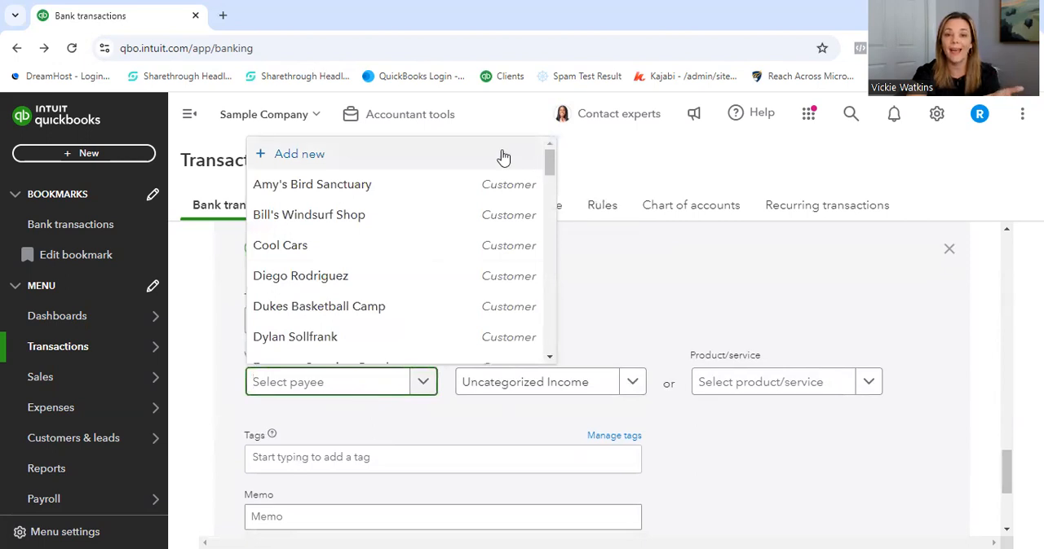
left_click(314, 155)
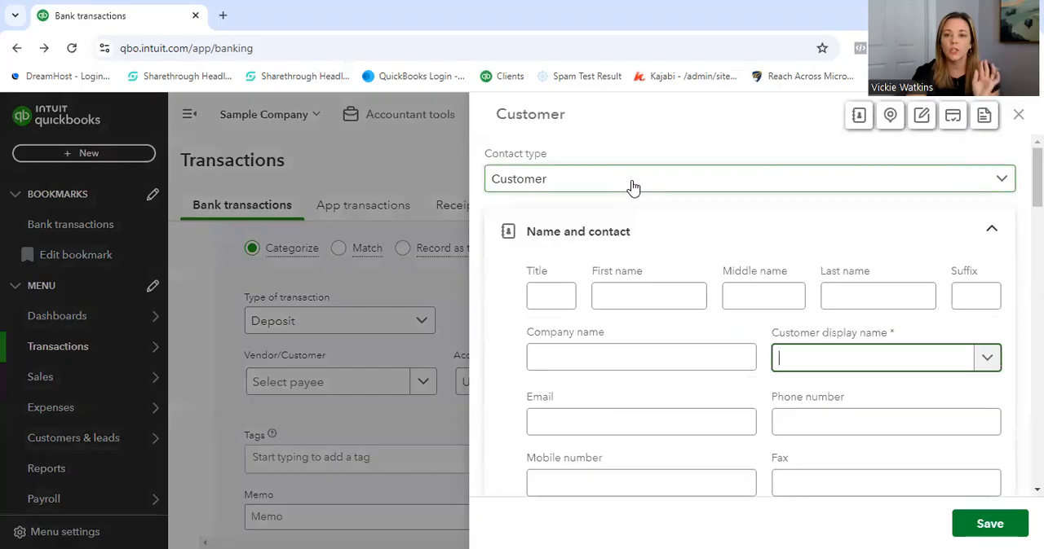
left_click(623, 290)
key("Tab")
key("Tab")
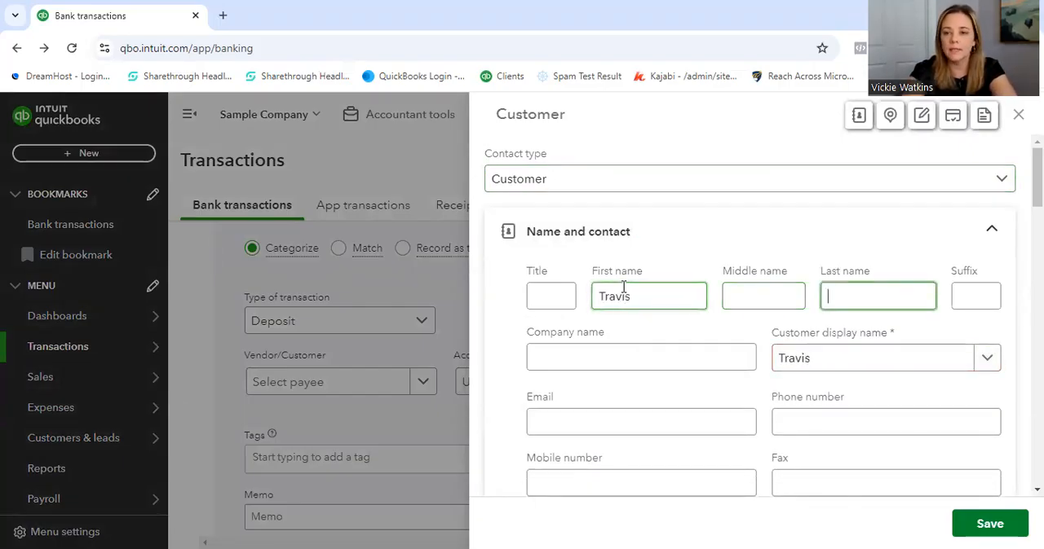
key("Tab")
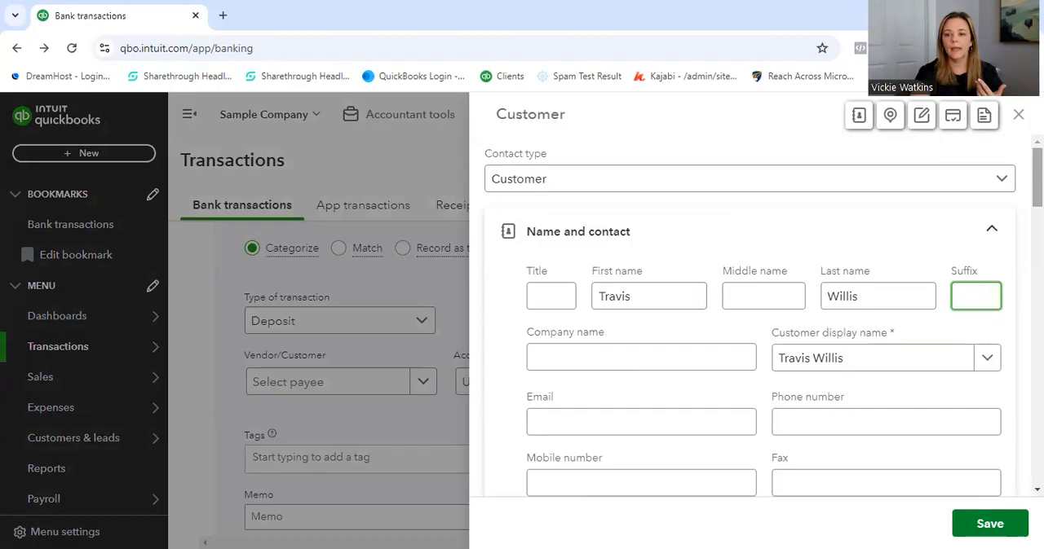
- Look through the new customer form's address, notes, payment, customer type and tax fields, and leave the form without saving
scroll(749, 315, "down", 5)
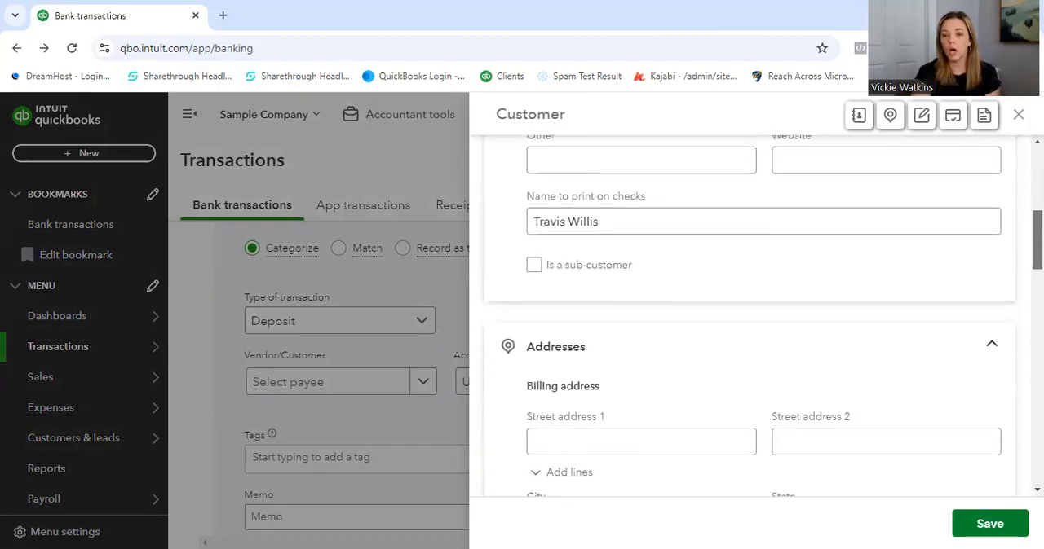
scroll(749, 316, "down", 6)
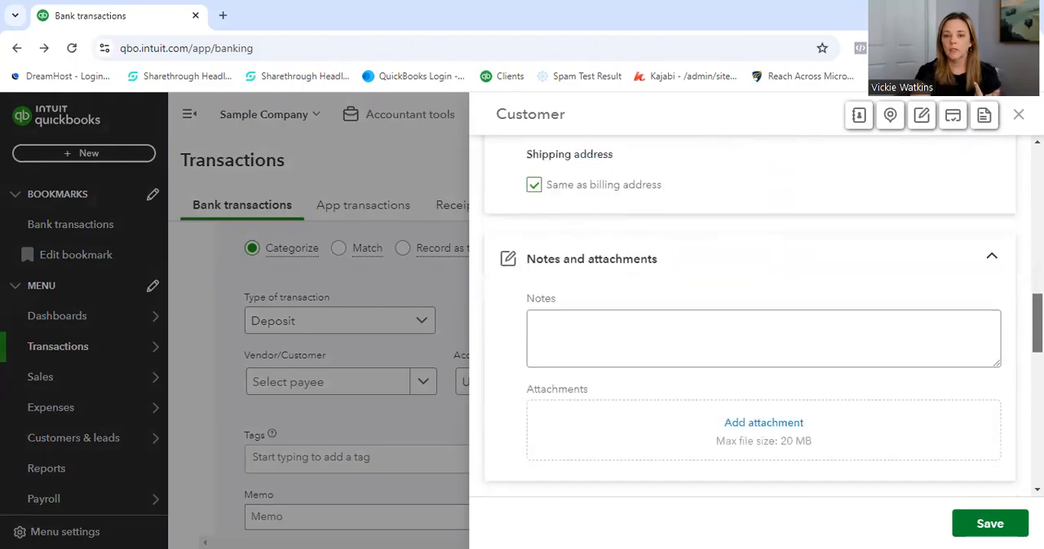
scroll(750, 315, "down", 6)
scroll(749, 316, "down", 4)
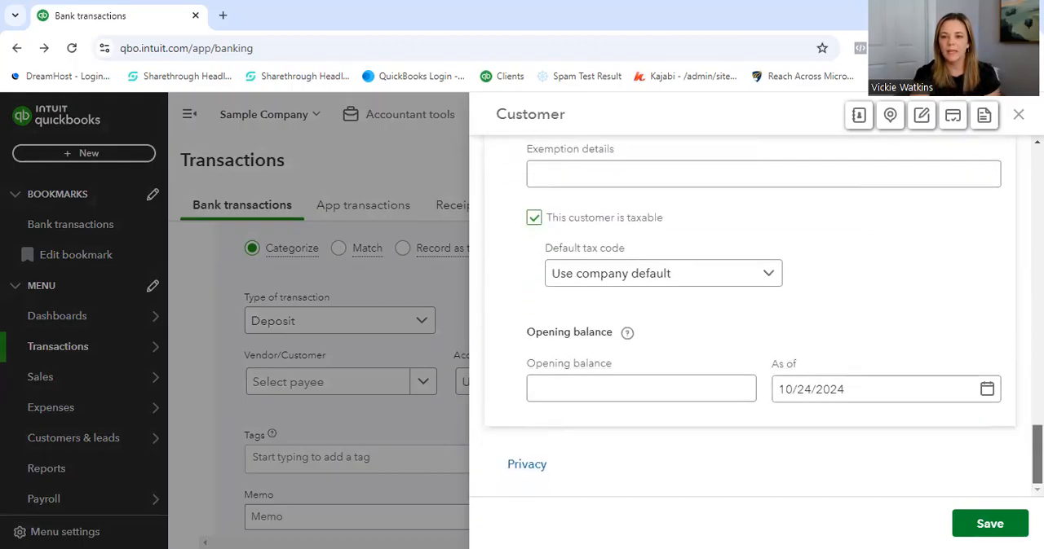
scroll(749, 315, "up", 5)
scroll(749, 316, "down", 1)
scroll(750, 315, "up", 2)
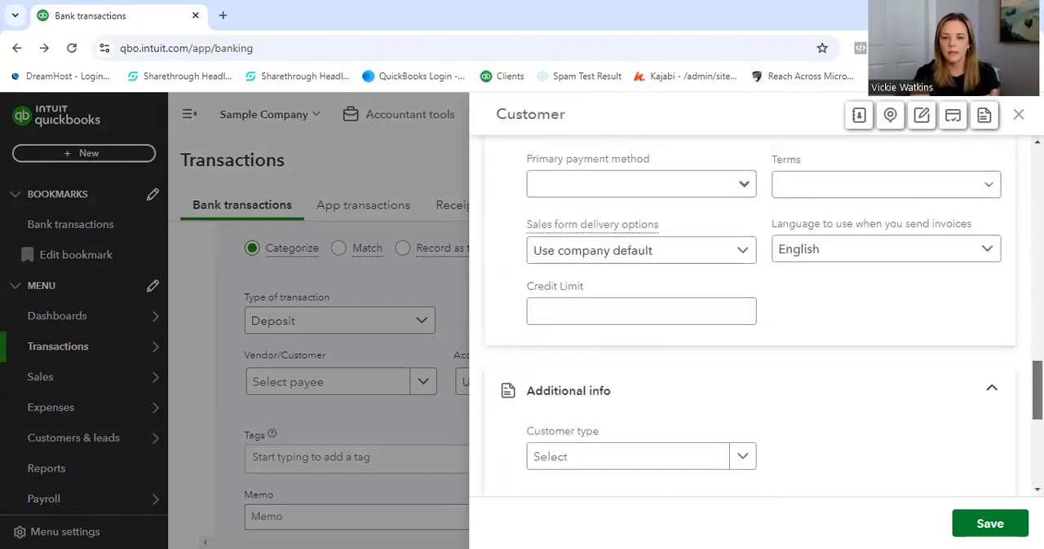
scroll(749, 316, "down", 1)
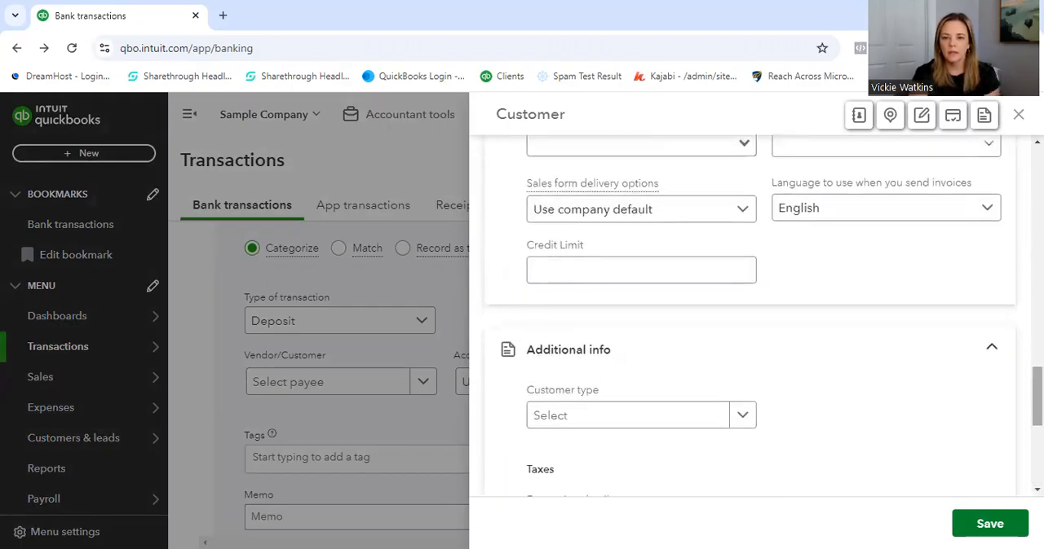
left_click(748, 420)
left_click(747, 420)
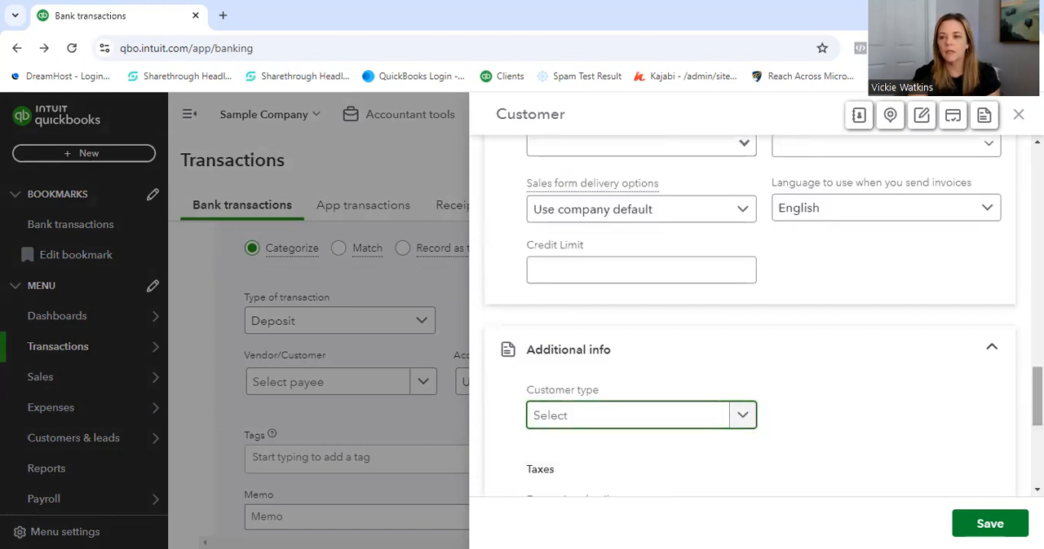
scroll(750, 316, "up", 10)
scroll(749, 316, "up", 5)
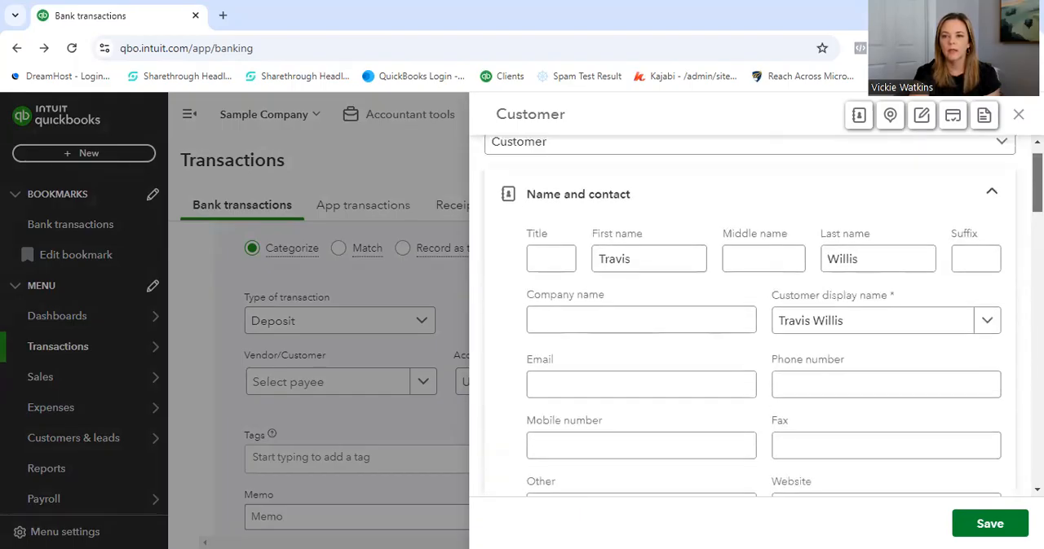
scroll(749, 315, "up", 1)
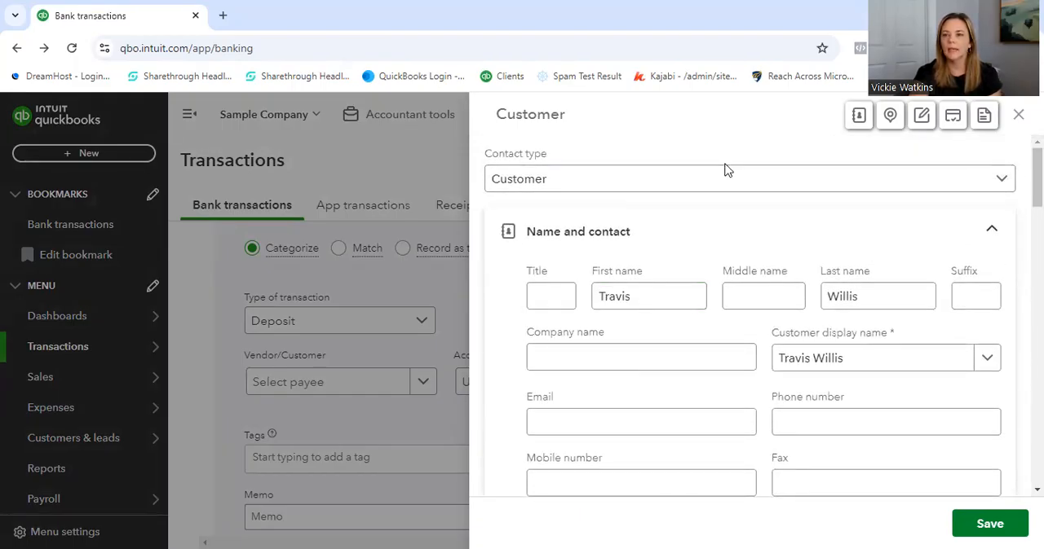
left_click(1016, 122)
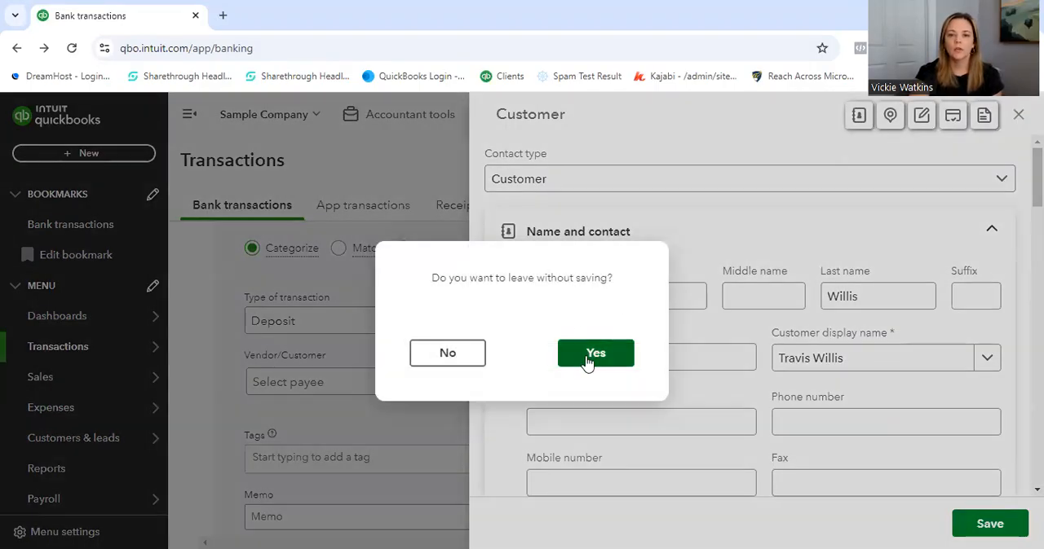
left_click(594, 354)
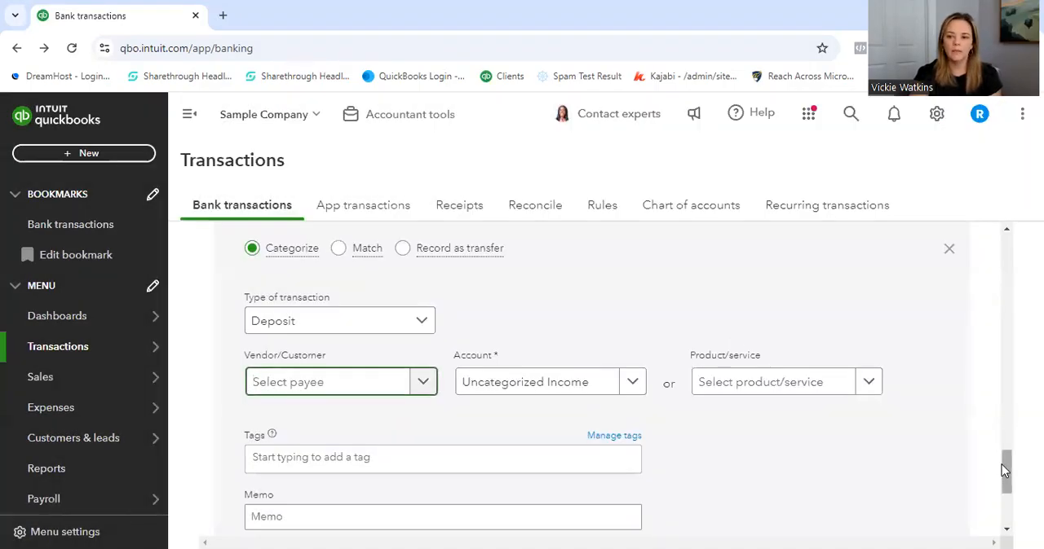
- Look through the accounts available for categorizing the A1 Rental backhoe deposit, including the option to add a new account
mouse_move(1004, 472)
left_mouse_down()
mouse_move(1006, 491)
mouse_move(1015, 463)
mouse_move(1014, 504)
mouse_move(1011, 446)
mouse_move(1013, 481)
left_mouse_up()
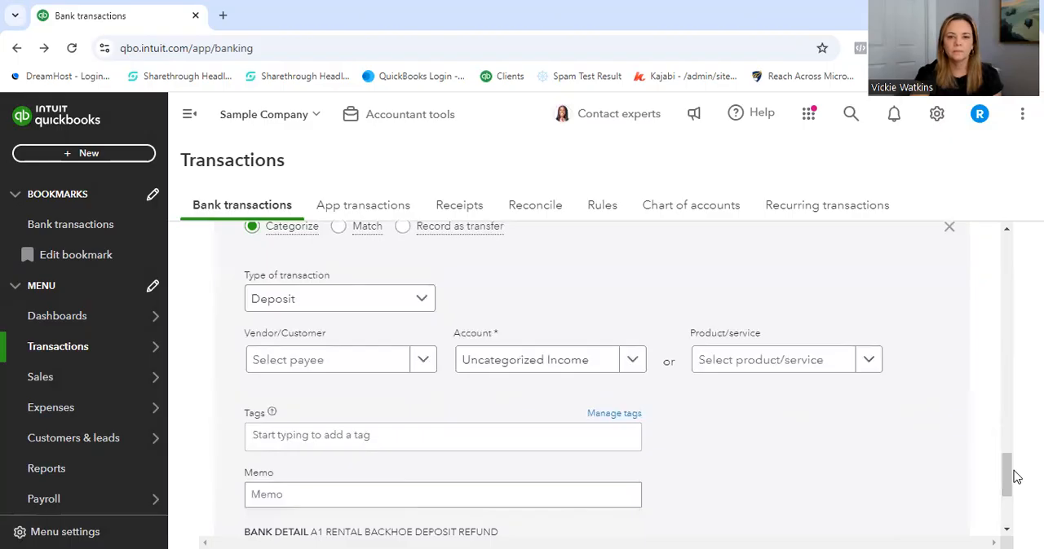
left_click(639, 371)
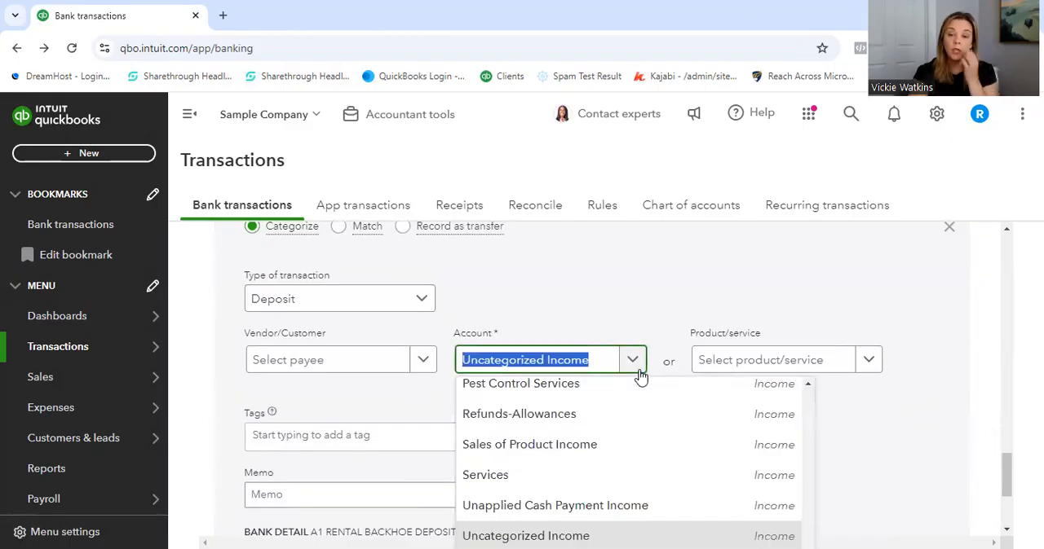
scroll(807, 396, "up", 5)
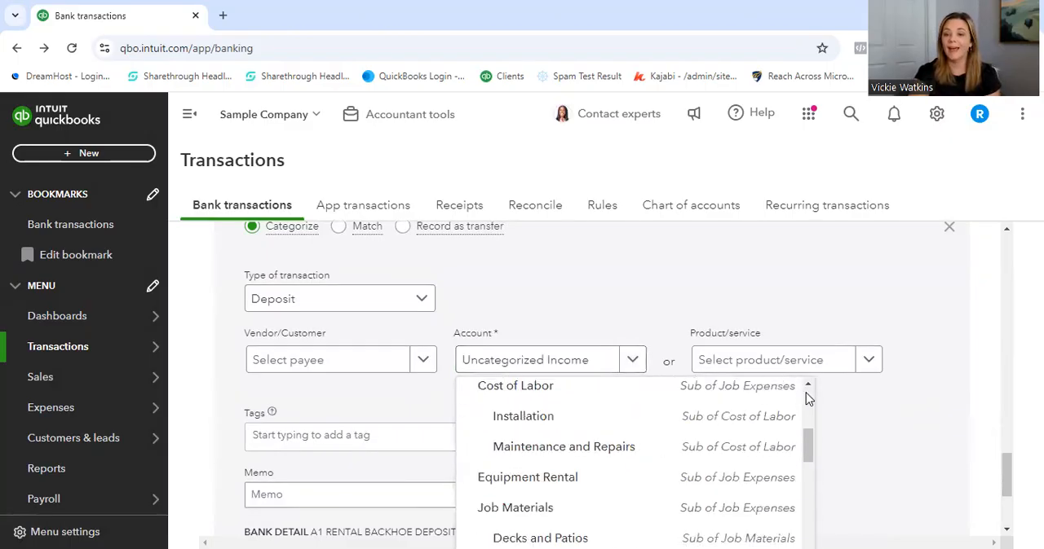
scroll(807, 397, "up", 5)
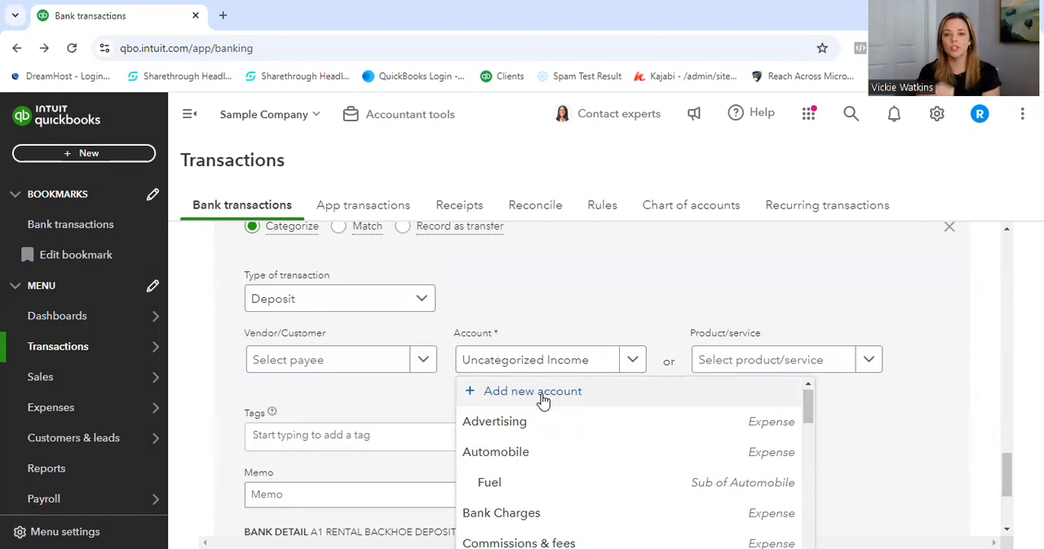
scroll(543, 401, "down", 10)
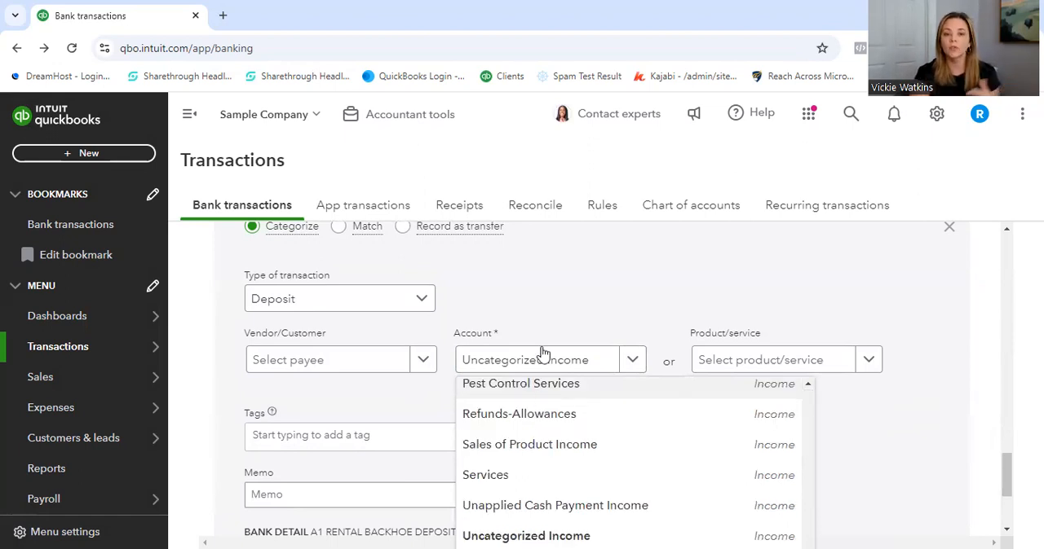
scroll(808, 402, "up", 10)
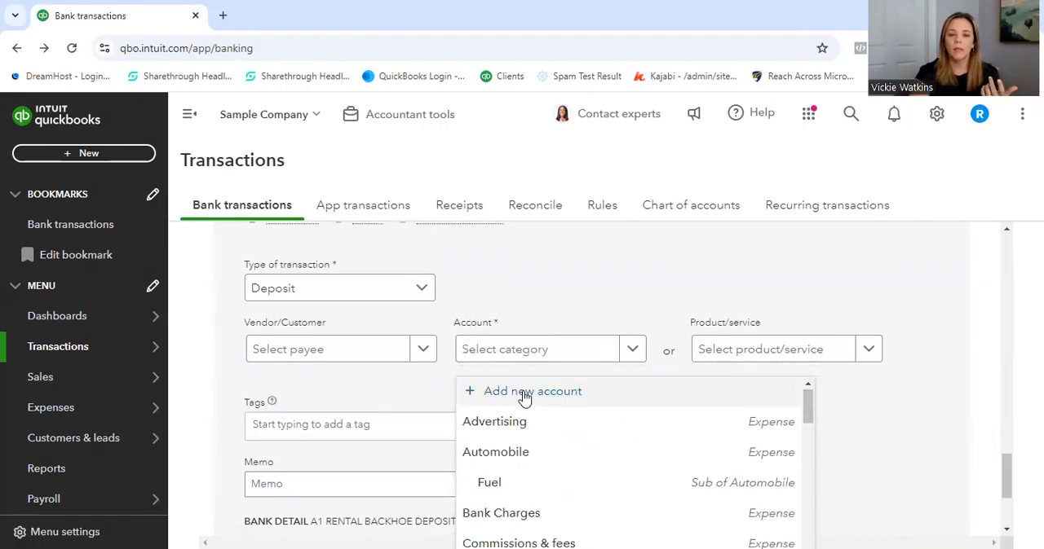
- Open the new account form from the deposit's account choices, view the available account types, and leave the form without saving
left_click(524, 394)
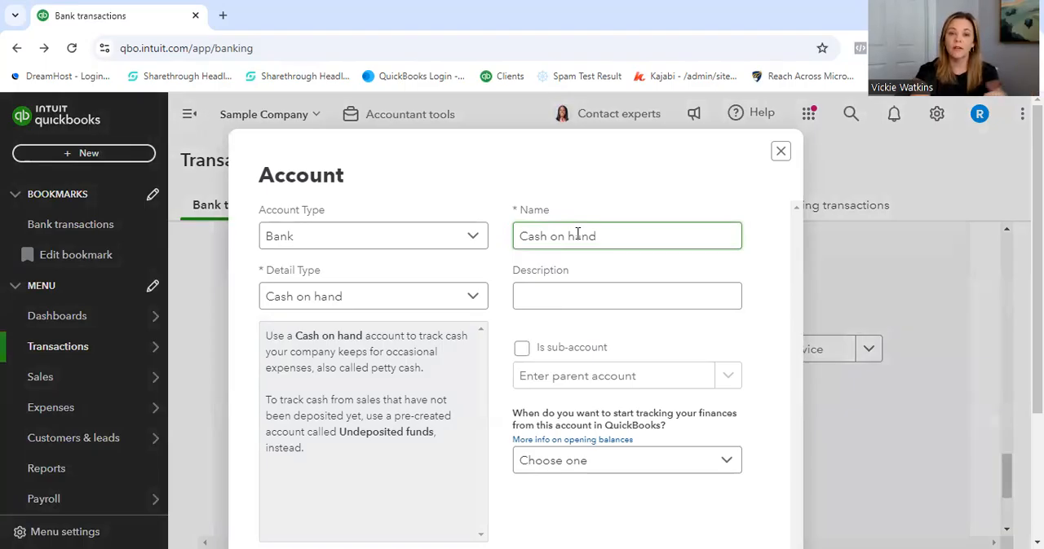
left_click(473, 239)
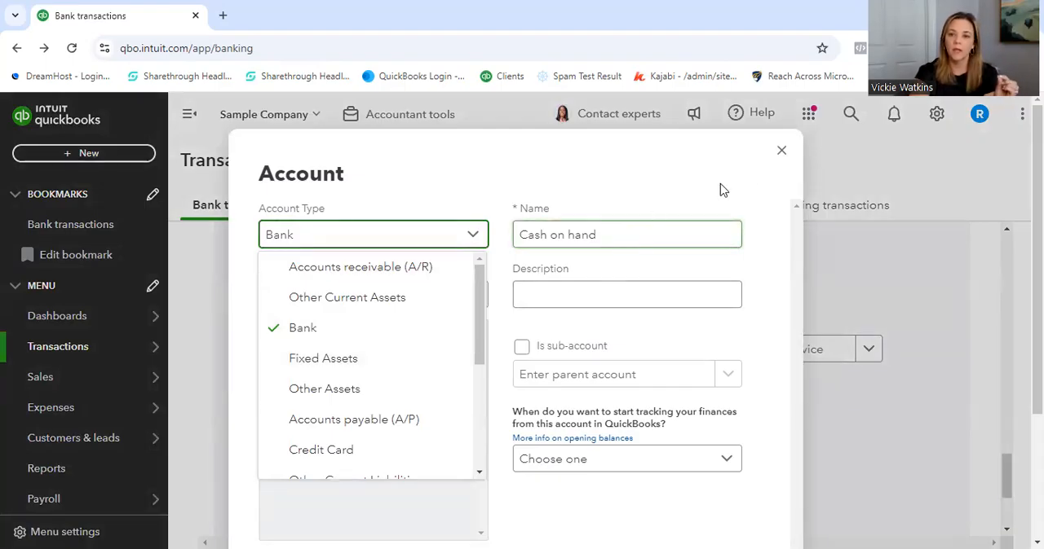
left_click(782, 155)
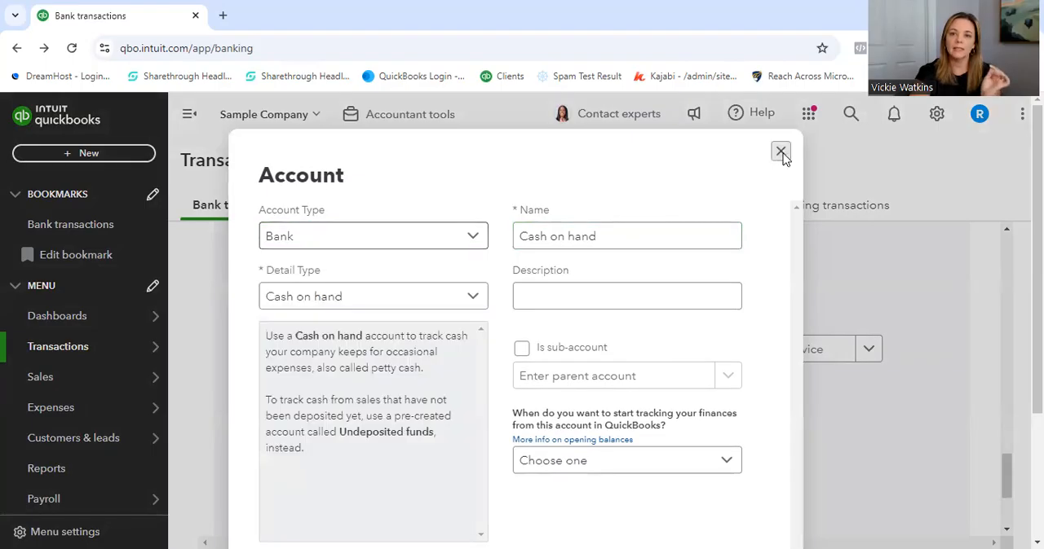
left_click(782, 155)
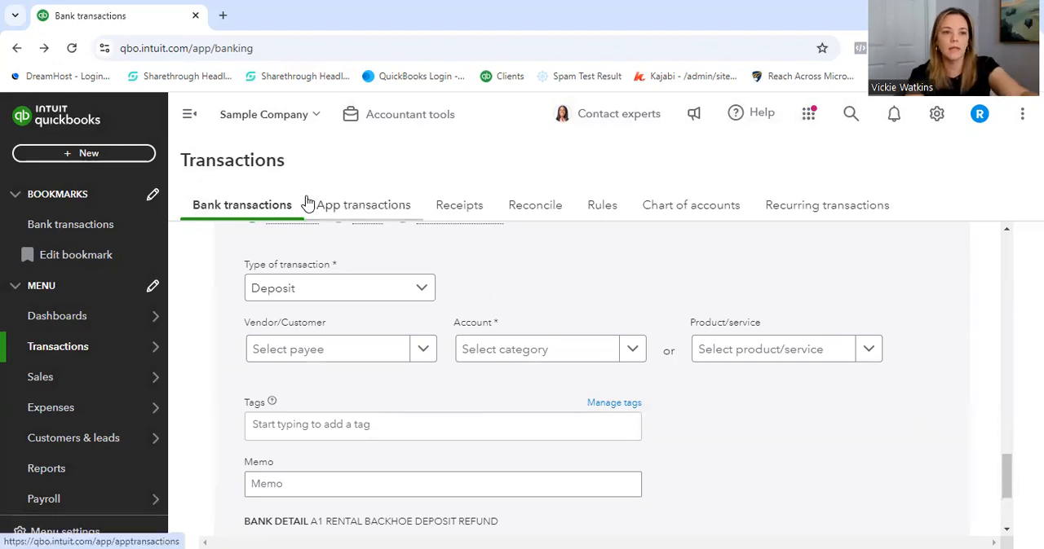
- Leave the deposit by going back to the home dashboard, reopen the bank transactions page, and sort the for-review transactions by date ascending
left_click(17, 49)
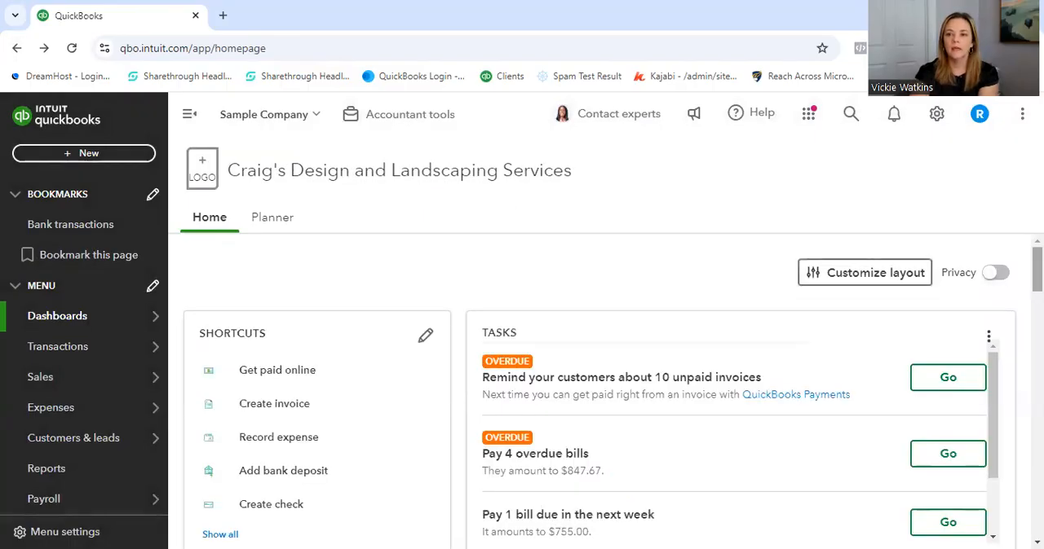
mouse_move(126, 349)
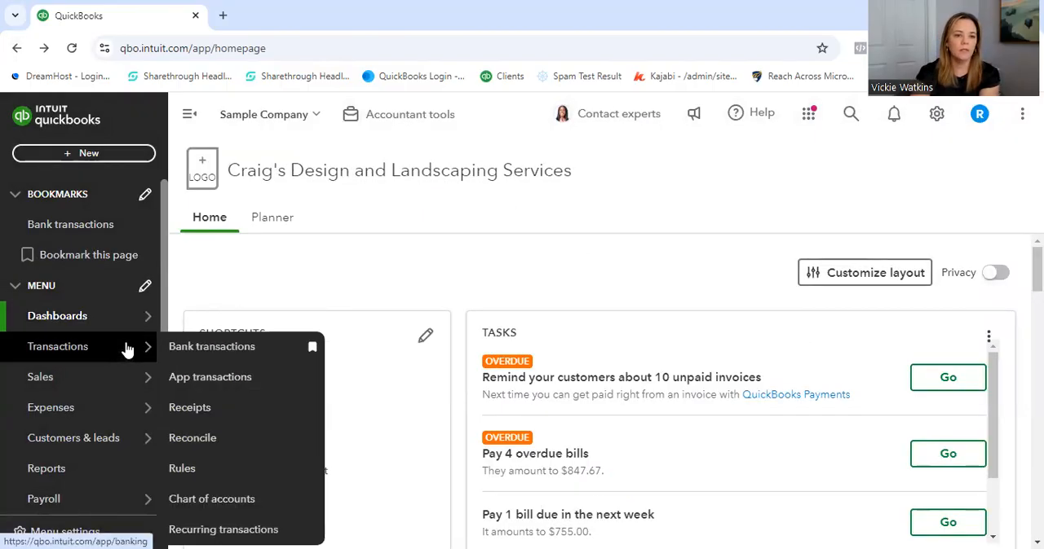
left_click(214, 349)
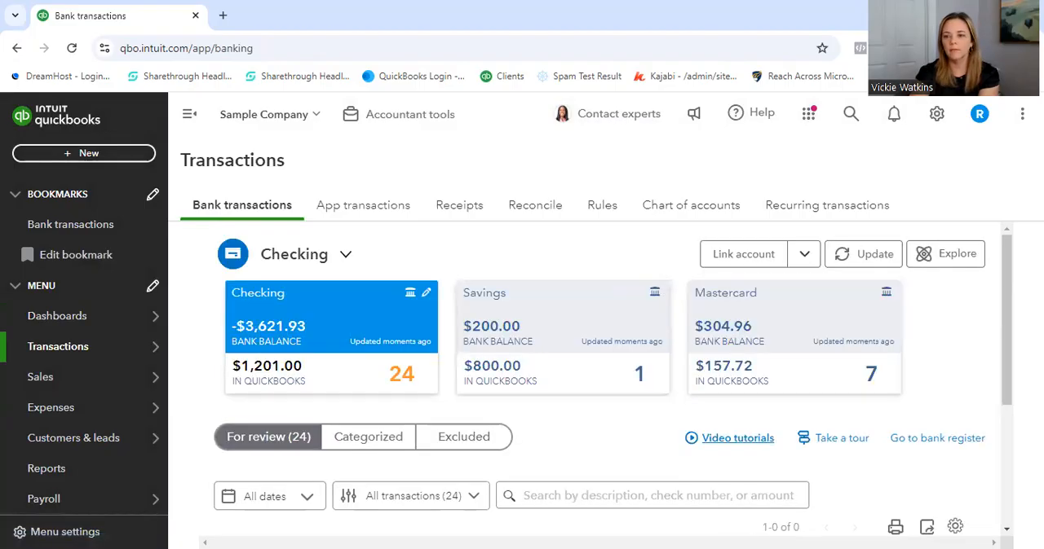
left_click_drag(1007, 267, 1006, 298)
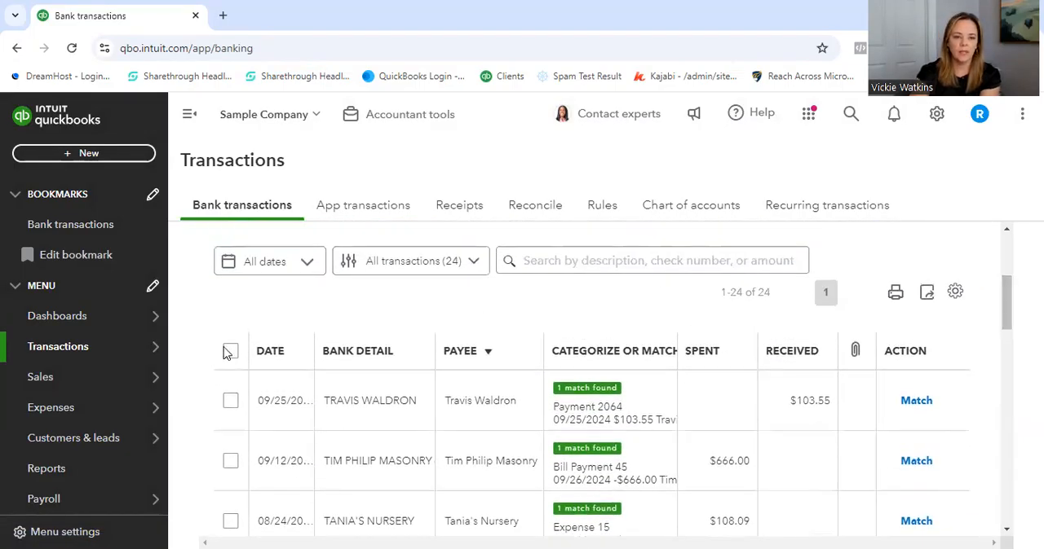
left_click(278, 349)
- Expand the $108.09 Tania's Nursery transaction to view its suggested match, and return to the account overview
left_click_drag(1007, 298, 1006, 315)
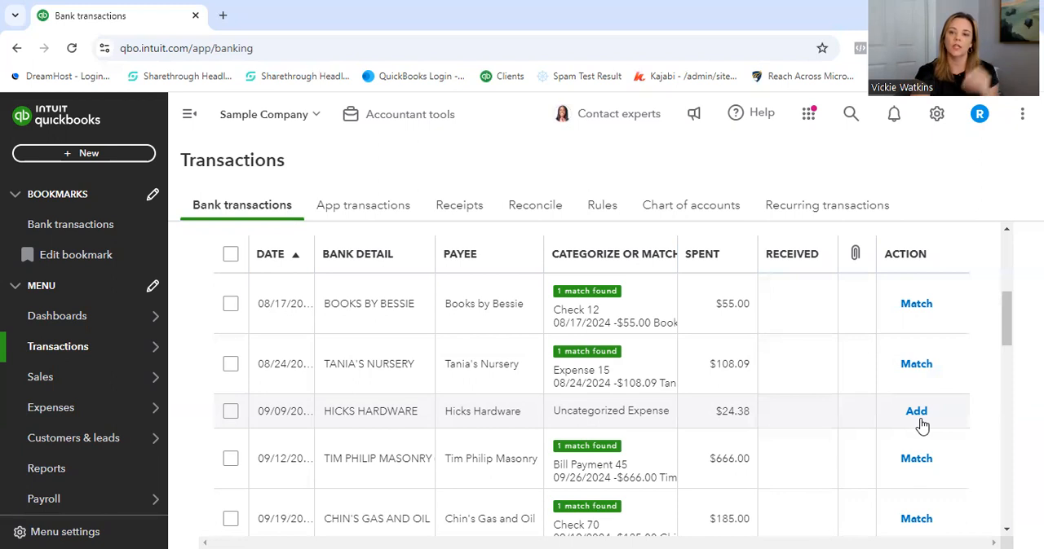
left_click(839, 368)
left_click_drag(1006, 307, 1007, 323)
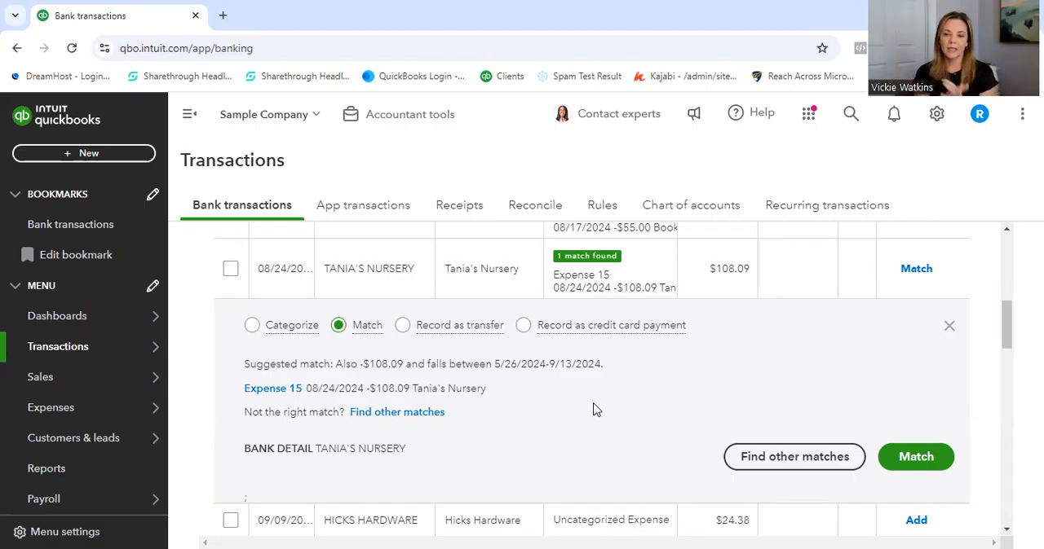
left_click_drag(1008, 335, 1011, 250)
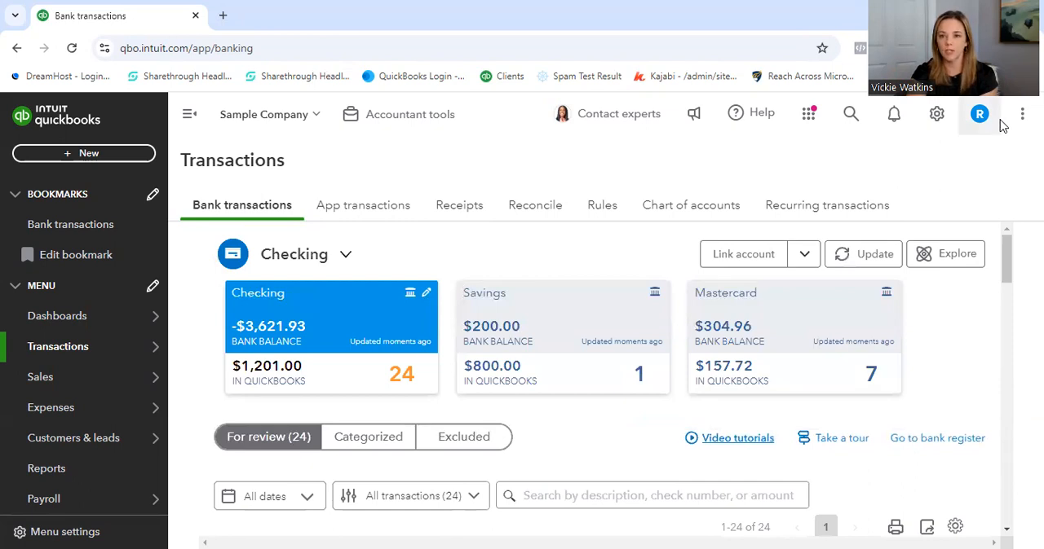